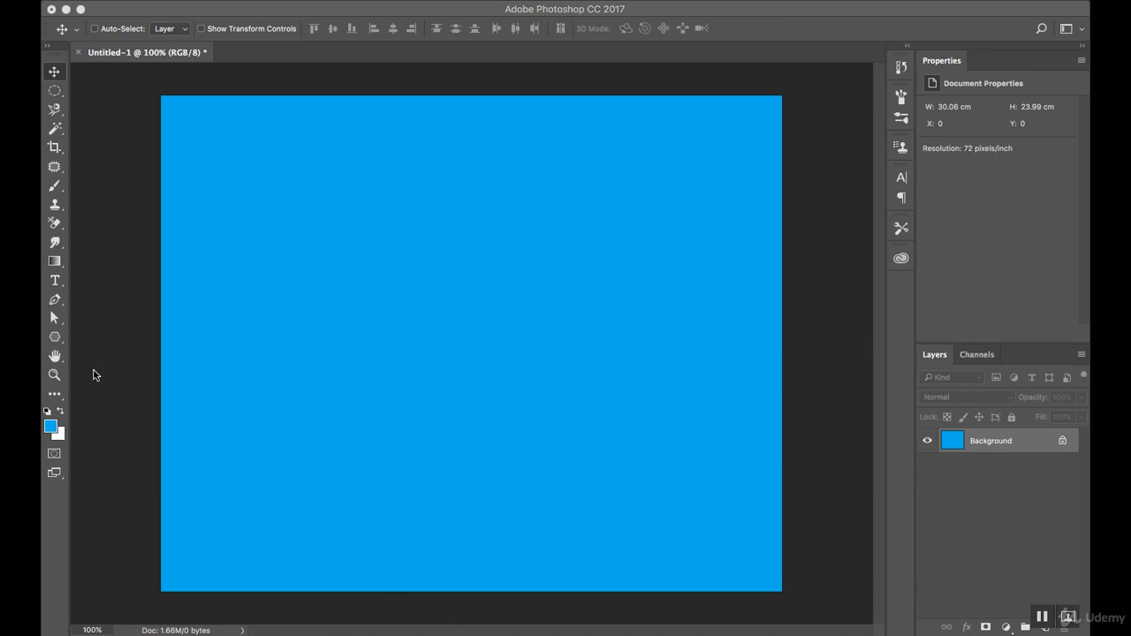
Activate the Pen tool and create a new blank layer above the blue background
click(54, 302)
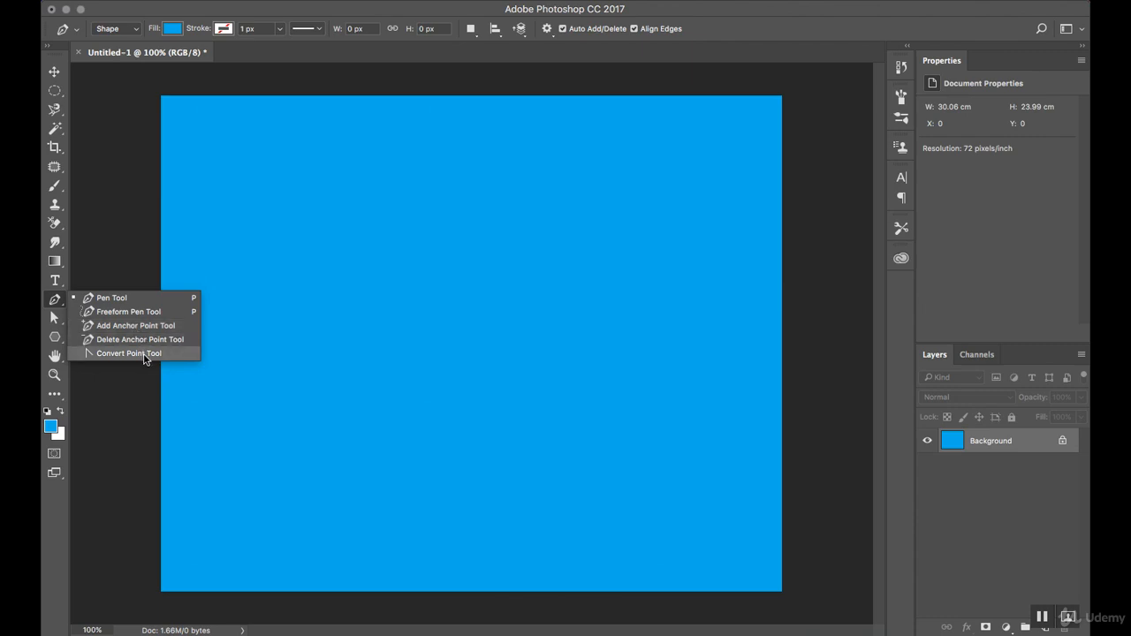
click(141, 299)
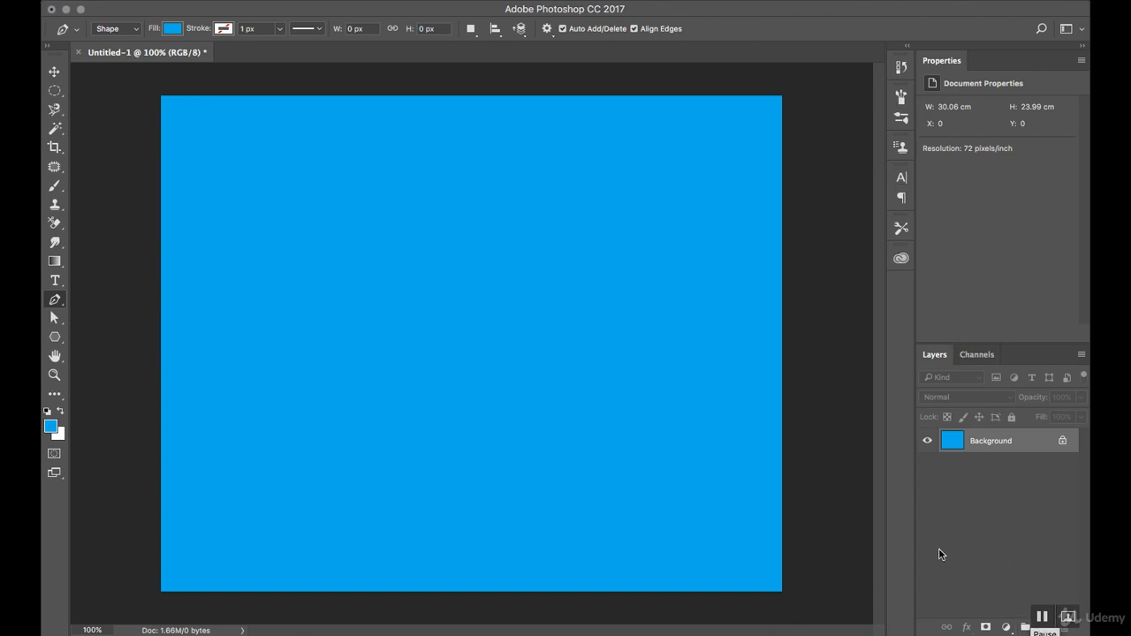
key(super+n)
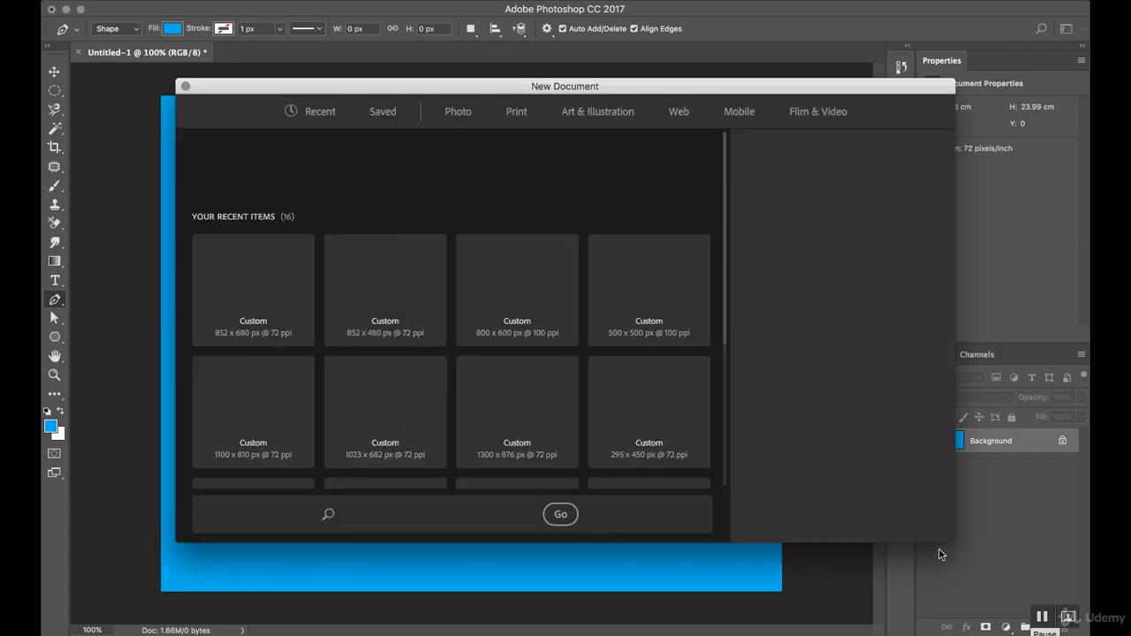
key(Escape)
key(super+shift+n)
key(Return)
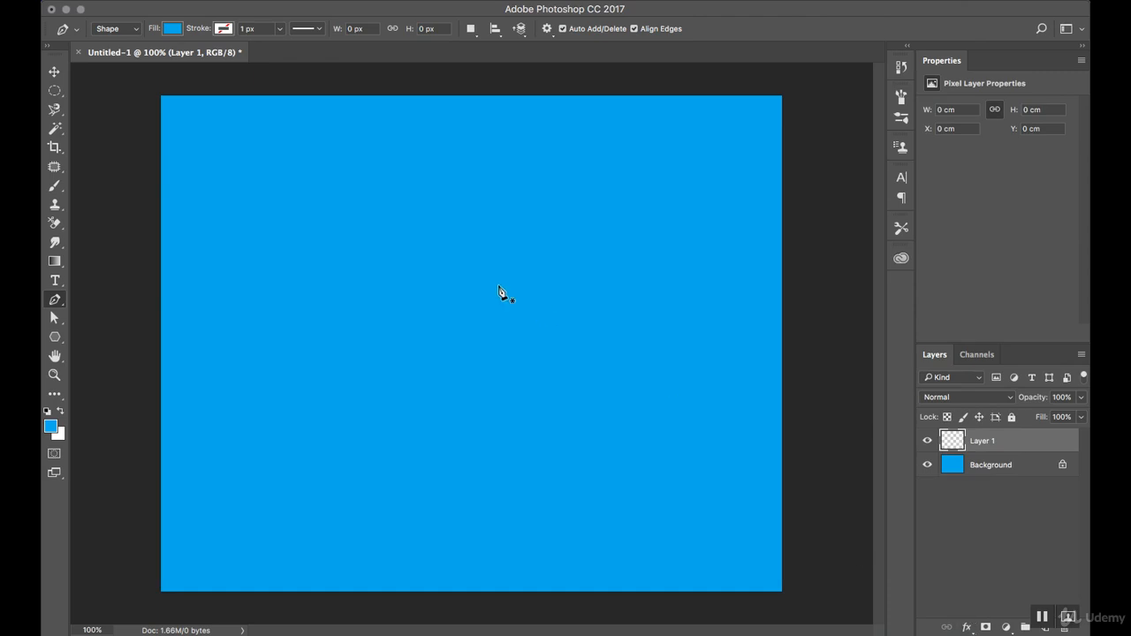
Draw a closed, curved freehand-looking shape about 239 by 185 px near the canvas centre with the Pen tool
click(323, 321)
drag(427, 281, 490, 356)
drag(433, 378, 462, 406)
mouse_move(380, 413)
mouse_down()
mouse_move(355, 412)
mouse_move(377, 409)
mouse_up()
drag(359, 363, 347, 354)
click(323, 322)
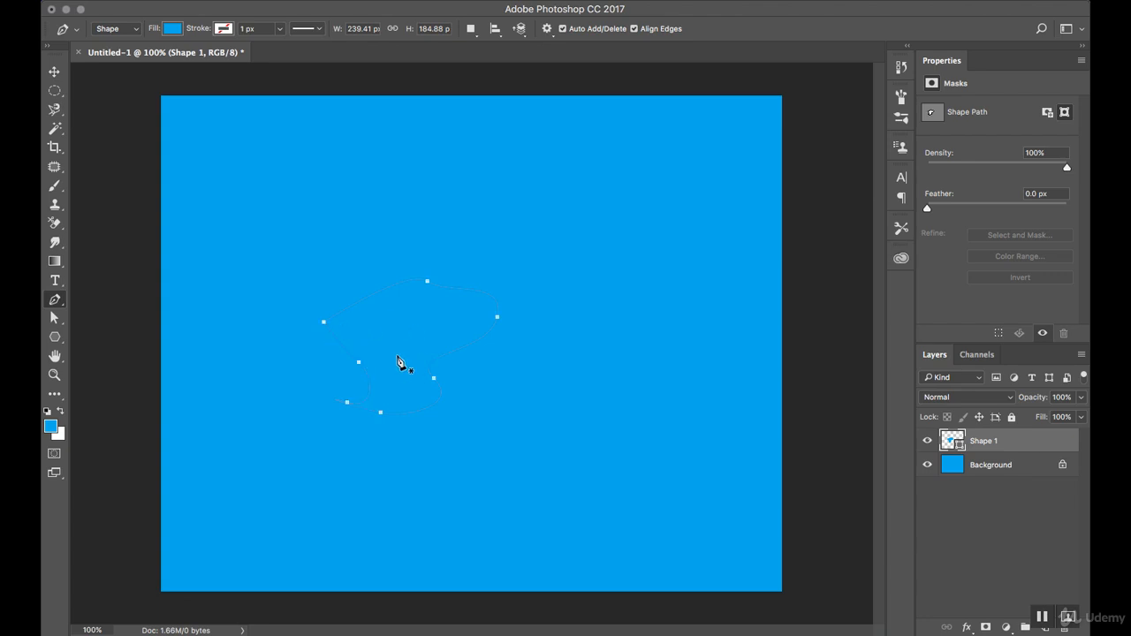
Fill the curved shape with a light salmon-orange swatch and leave the Pen tool
click(173, 28)
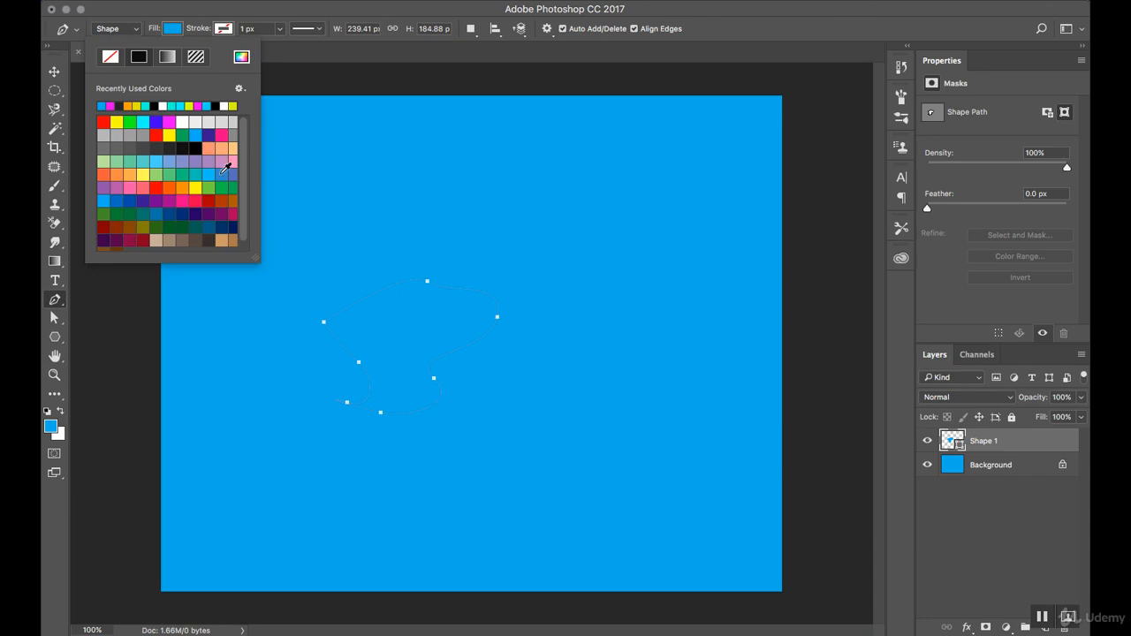
click(210, 148)
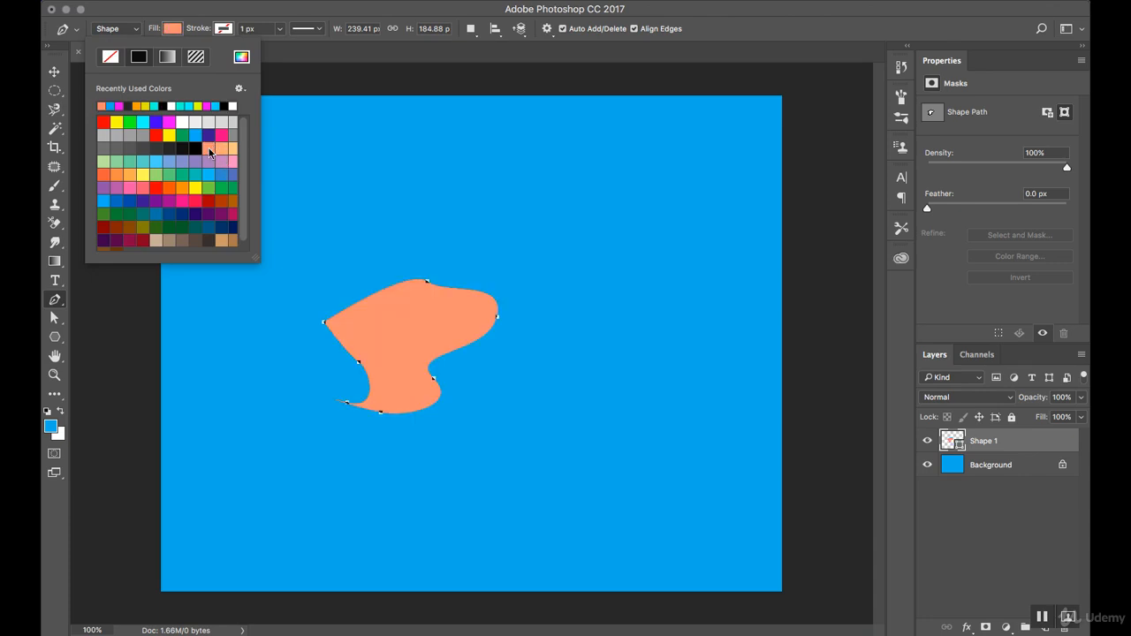
click(54, 71)
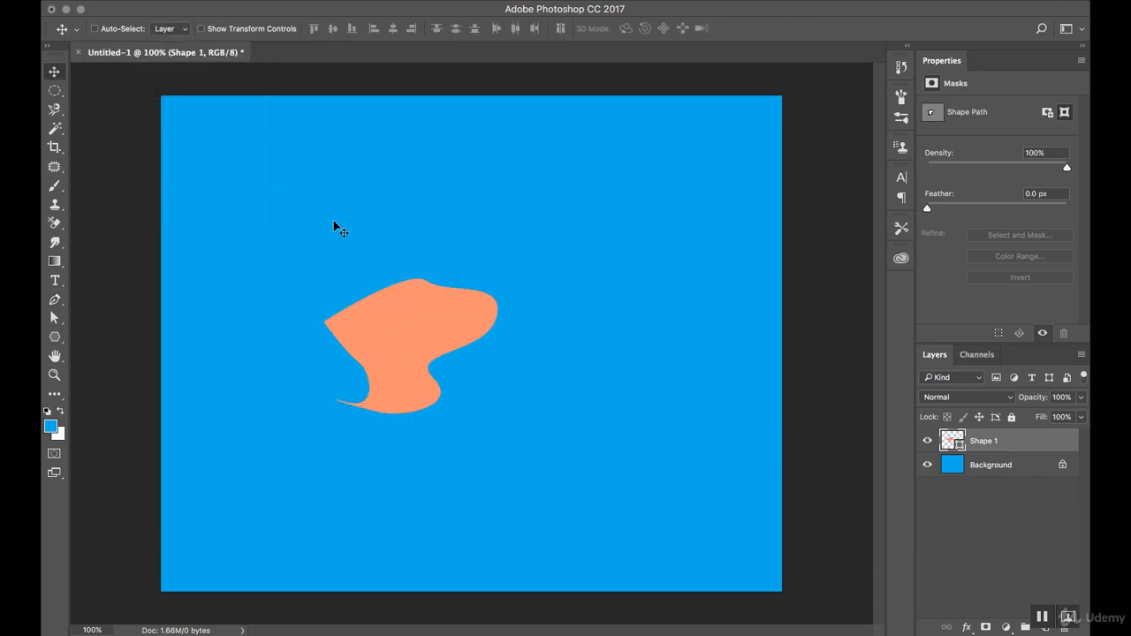
Draw a closed, mostly straight-edged arch shape about 217 by 313 px beside the curved one with the Pen tool
click(54, 300)
click(555, 394)
click(581, 301)
click(549, 254)
click(626, 240)
click(687, 278)
click(703, 338)
click(683, 414)
click(637, 466)
click(607, 468)
click(637, 390)
click(655, 348)
click(644, 319)
click(633, 308)
click(616, 333)
click(602, 374)
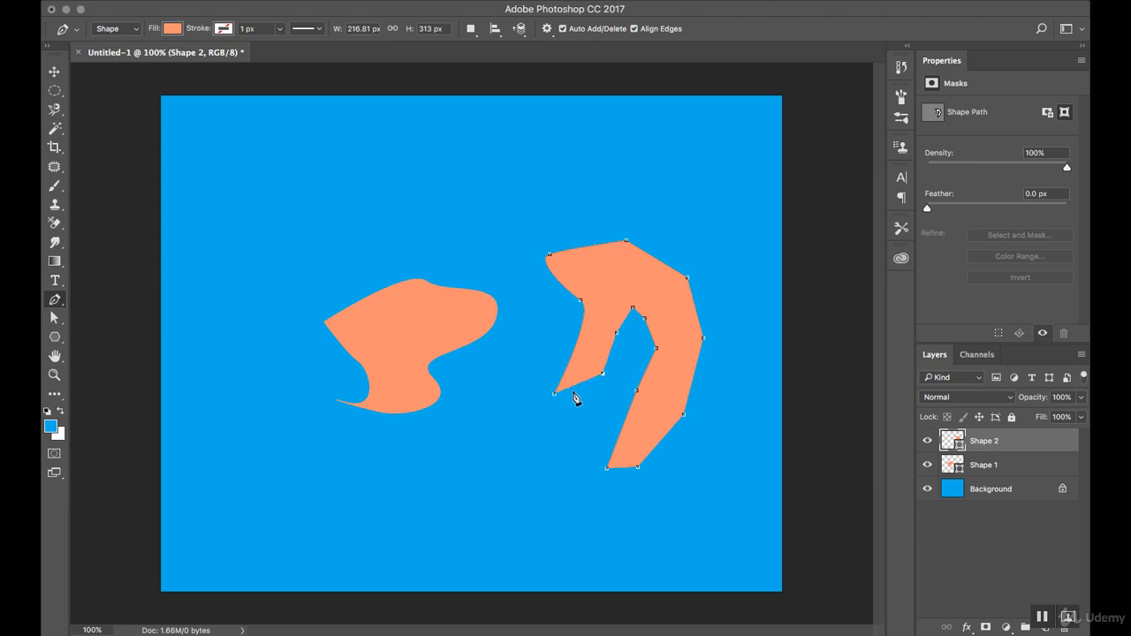
click(554, 394)
Draw two Freeform Pen shapes: a large one about 465 by 346 px above and a boot-like one about 242 by 132 px below
click(63, 303)
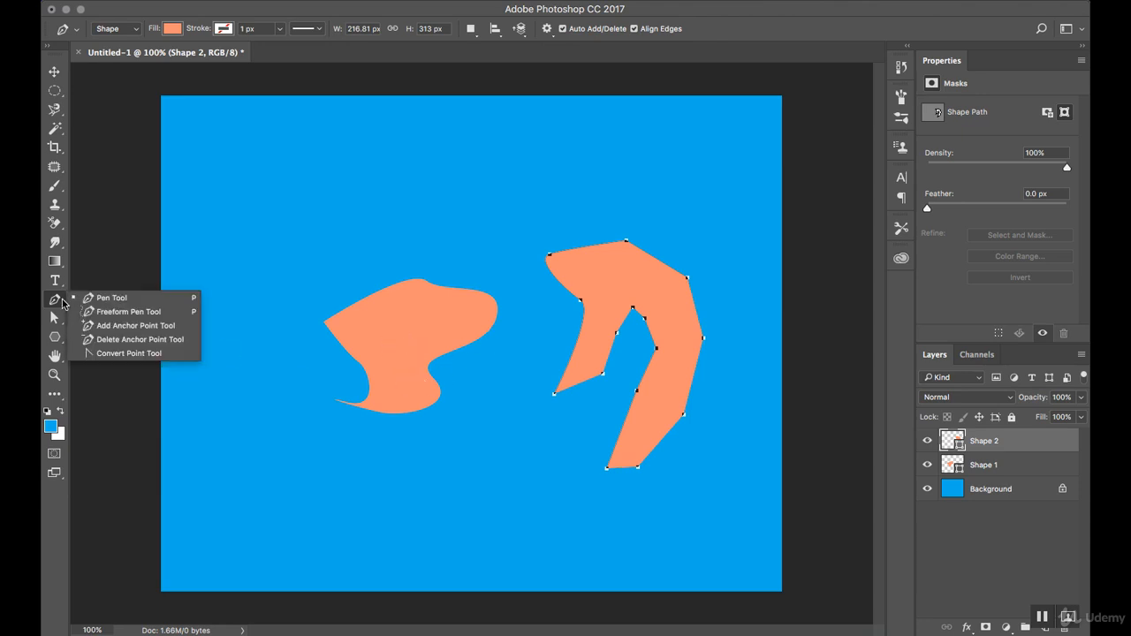
click(107, 314)
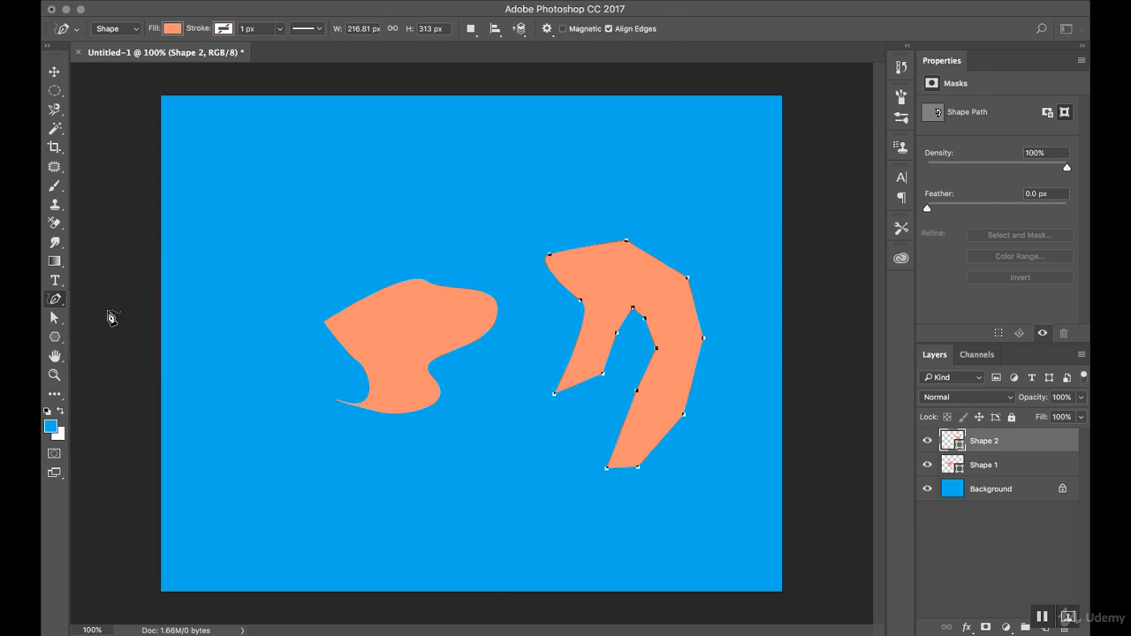
mouse_move(284, 245)
mouse_down()
mouse_move(310, 193)
mouse_move(418, 186)
mouse_move(451, 198)
mouse_move(352, 259)
mouse_move(272, 287)
mouse_move(256, 361)
mouse_move(210, 359)
mouse_move(222, 286)
mouse_move(213, 197)
mouse_move(249, 131)
mouse_move(321, 121)
mouse_move(540, 157)
mouse_move(513, 220)
mouse_move(466, 259)
mouse_up()
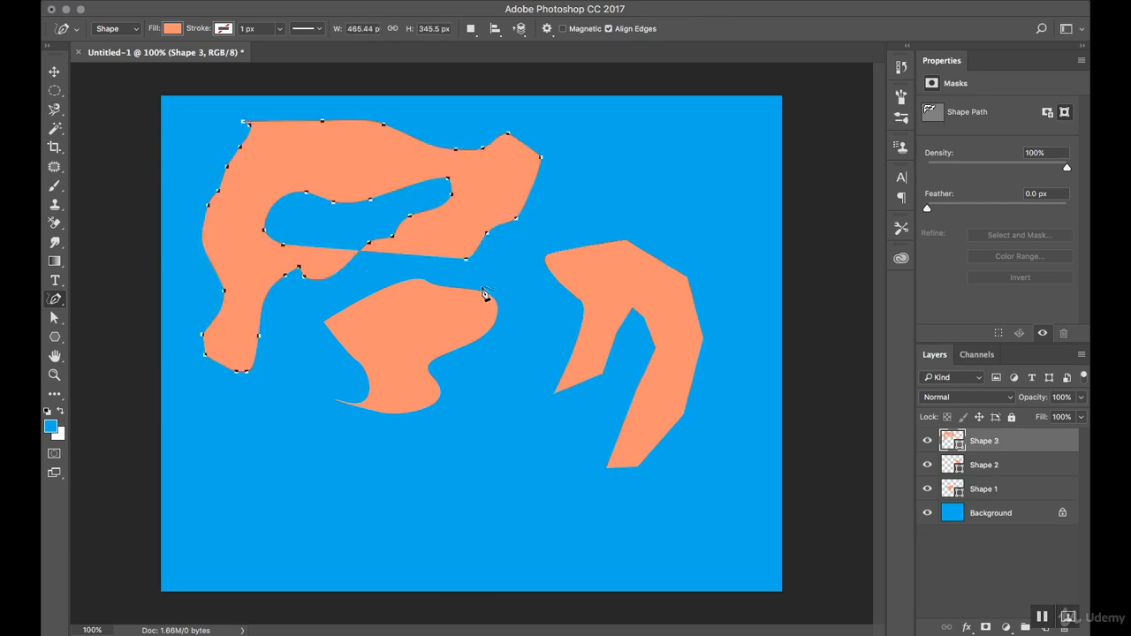
mouse_move(421, 509)
mouse_down()
mouse_move(476, 469)
mouse_move(467, 521)
mouse_move(510, 523)
mouse_move(479, 563)
mouse_move(405, 560)
mouse_move(334, 538)
mouse_move(423, 508)
mouse_up()
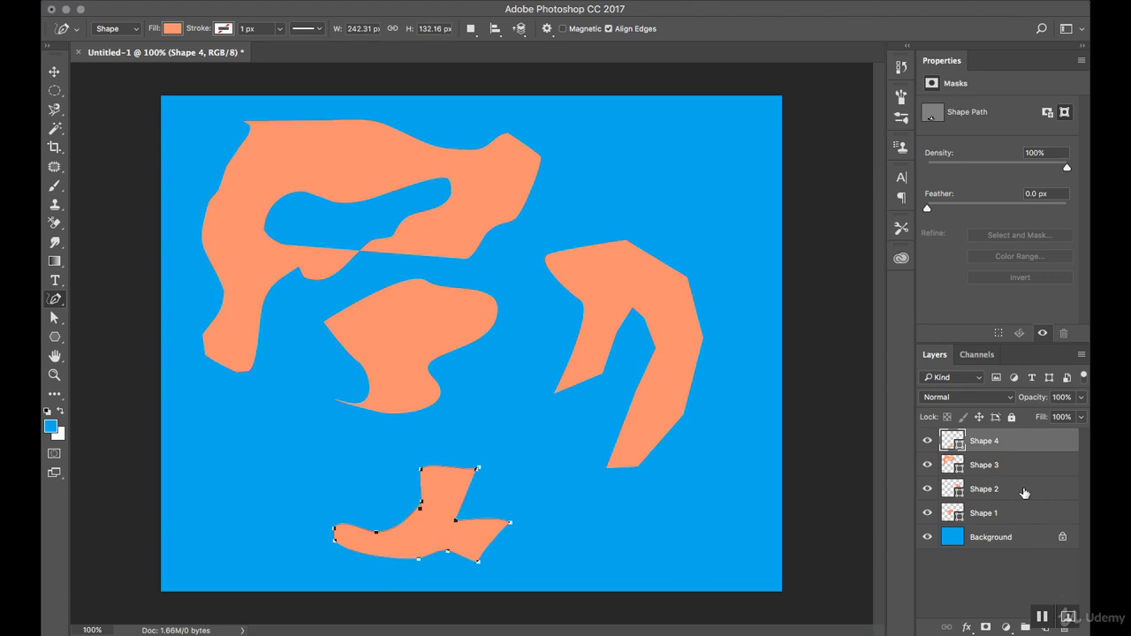
Delete all four shape layers, keeping only the blue background
shift+click(1024, 512)
right_click(1023, 513)
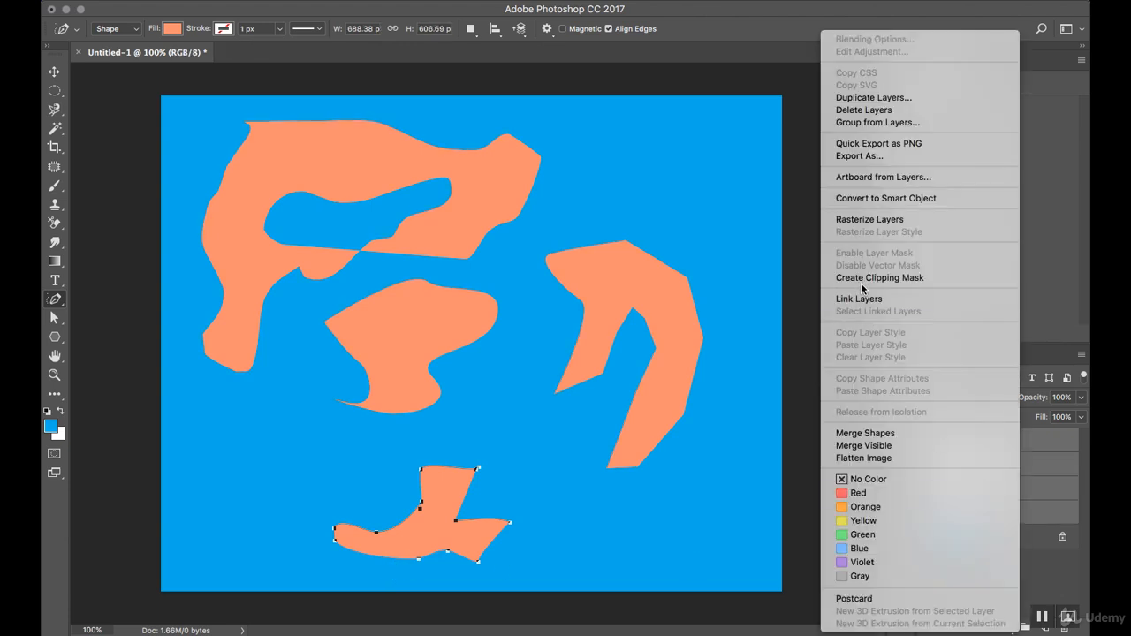
click(863, 110)
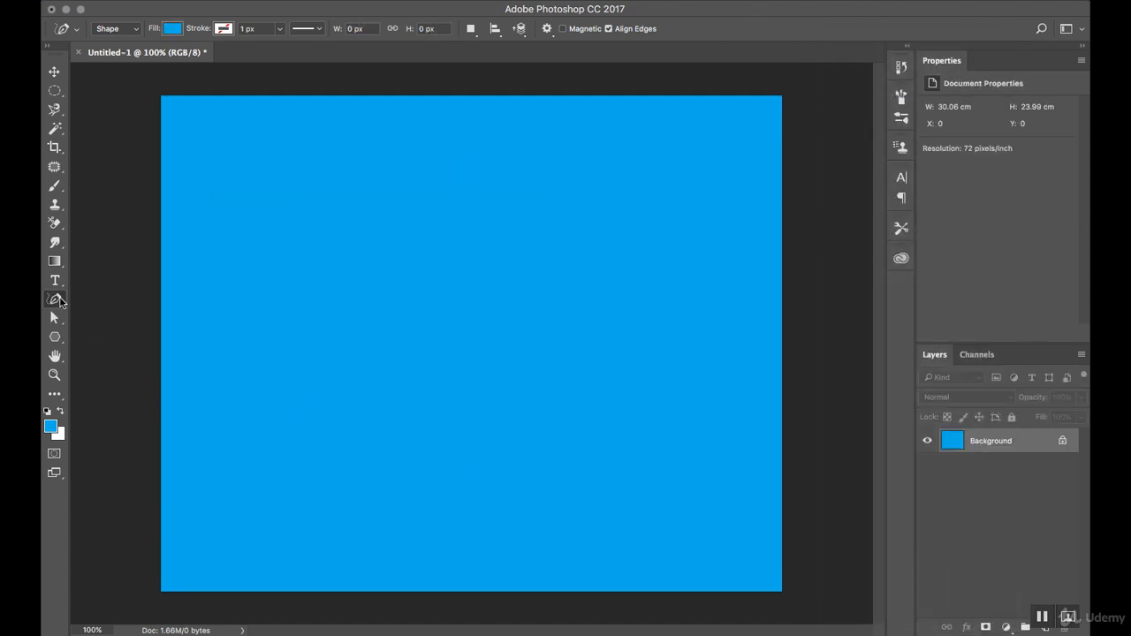
Switch back to the standard Pen tool and open the Orange-Fruit-Pieces image
right_click(56, 300)
click(93, 300)
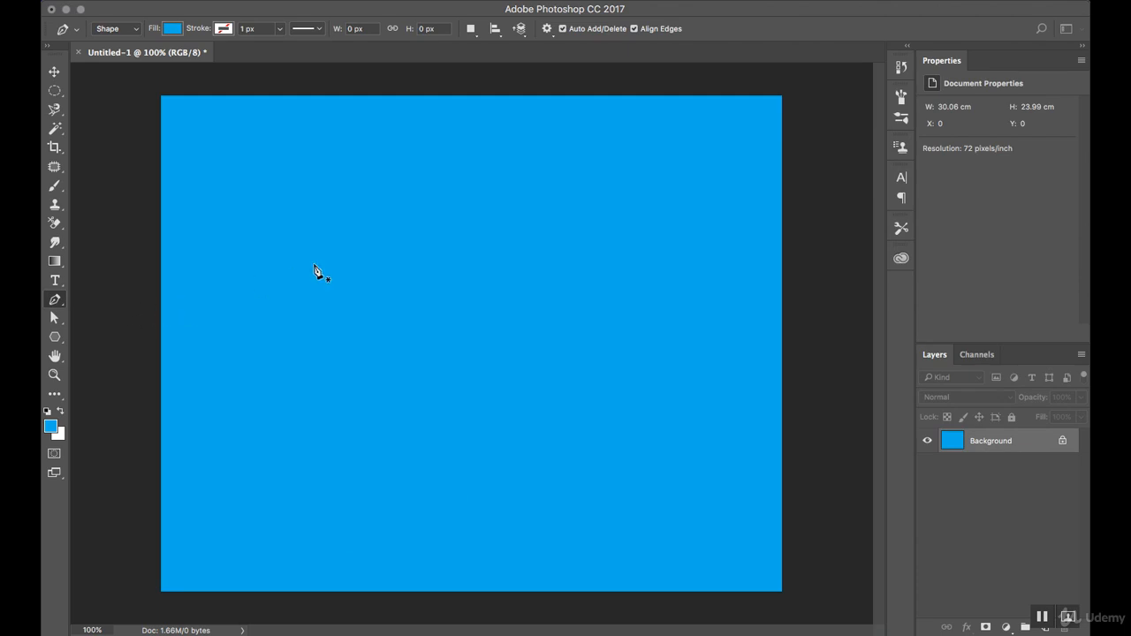
key(super+o)
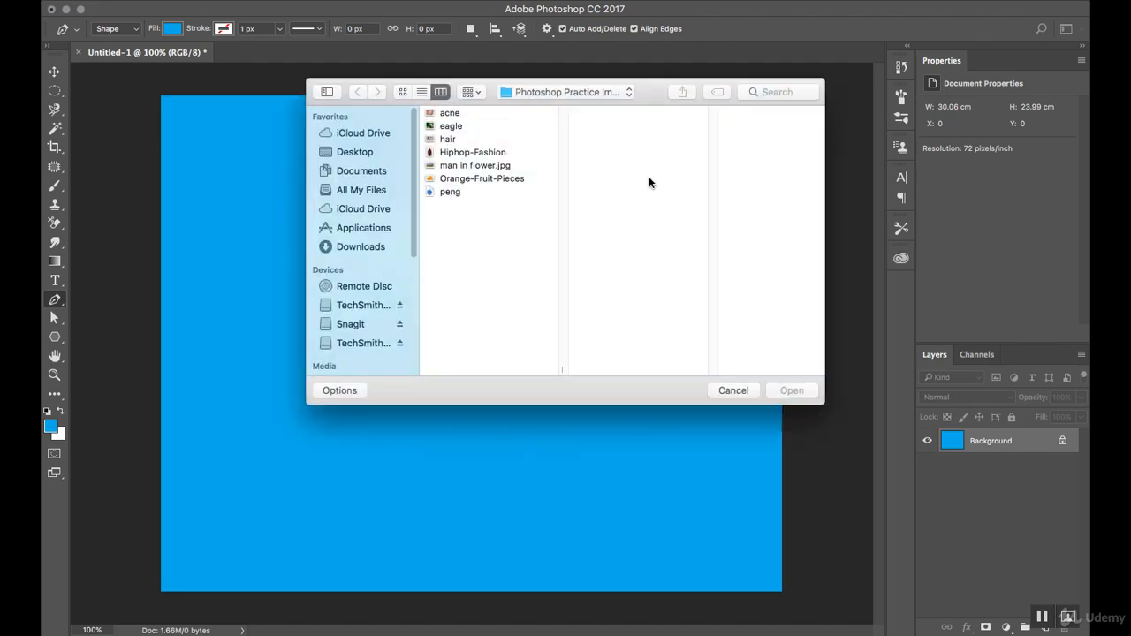
click(523, 179)
click(792, 390)
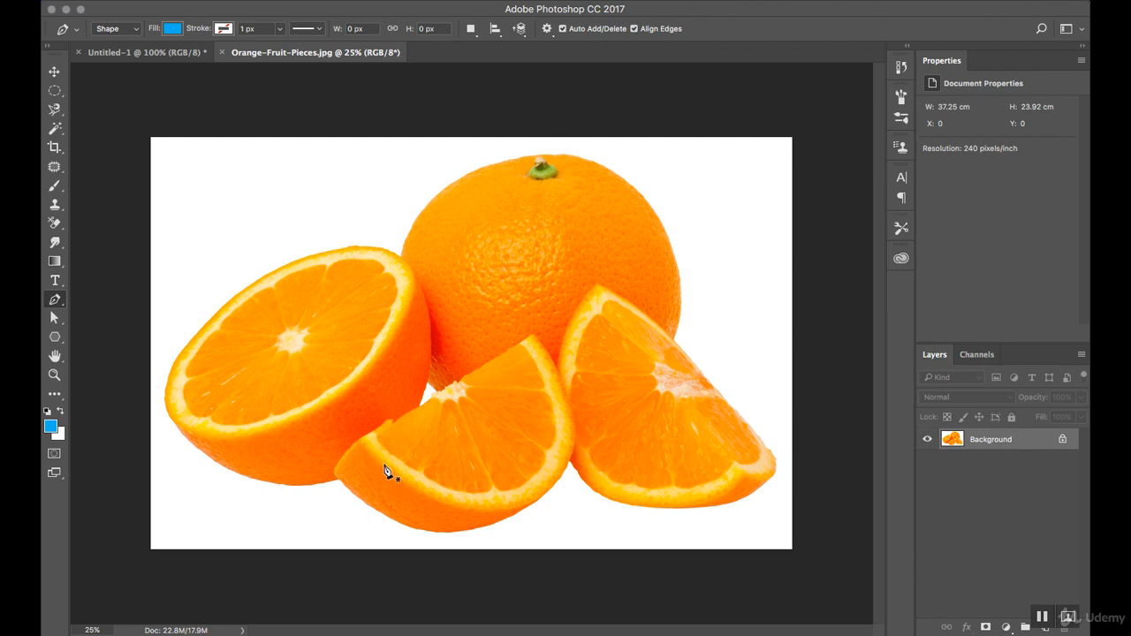
Set the standard Pen tool to draw in Shape mode
right_click(59, 303)
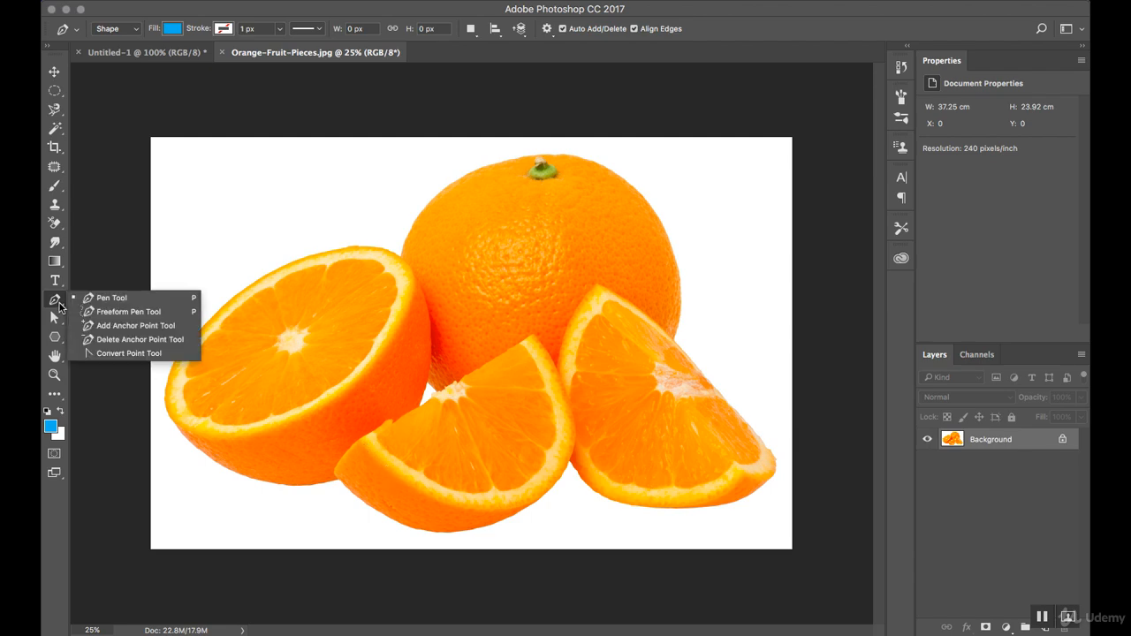
click(91, 300)
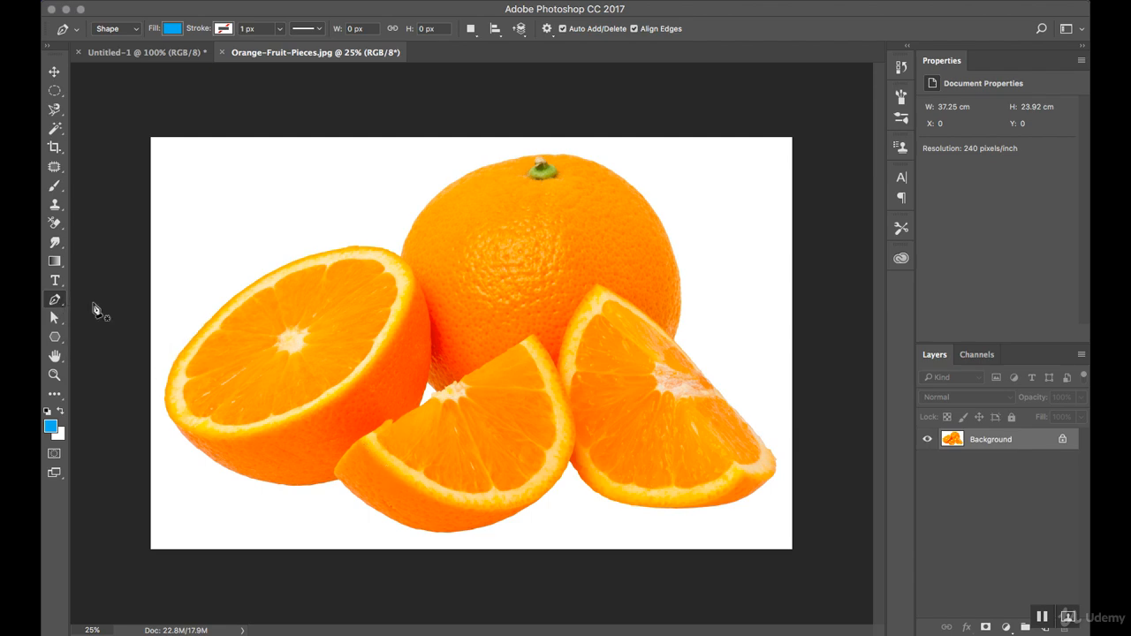
click(115, 29)
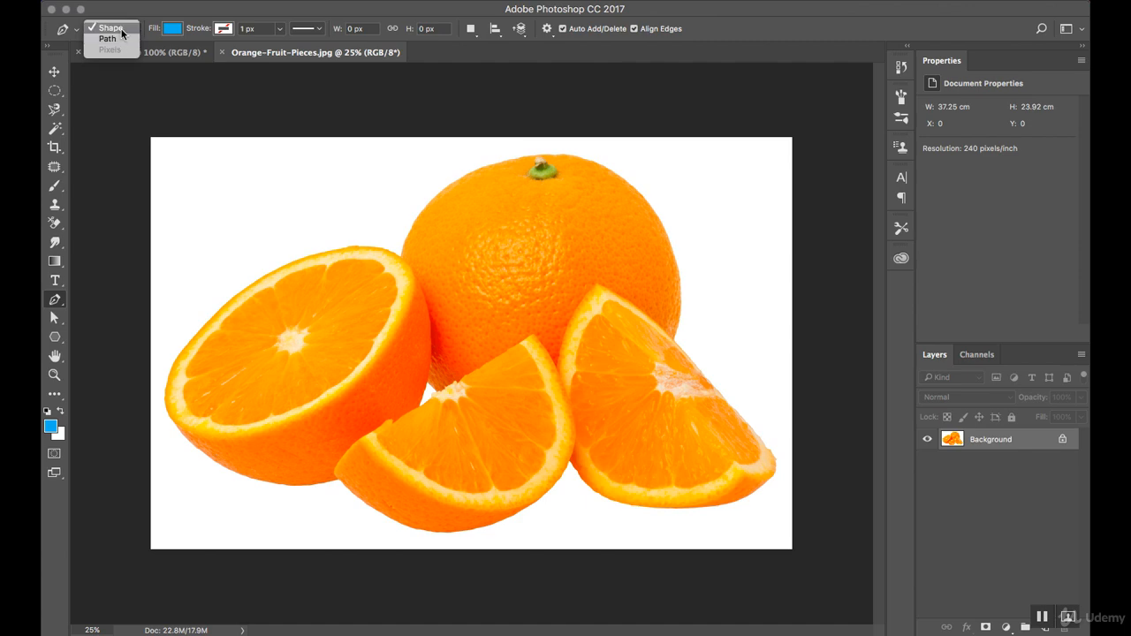
click(121, 32)
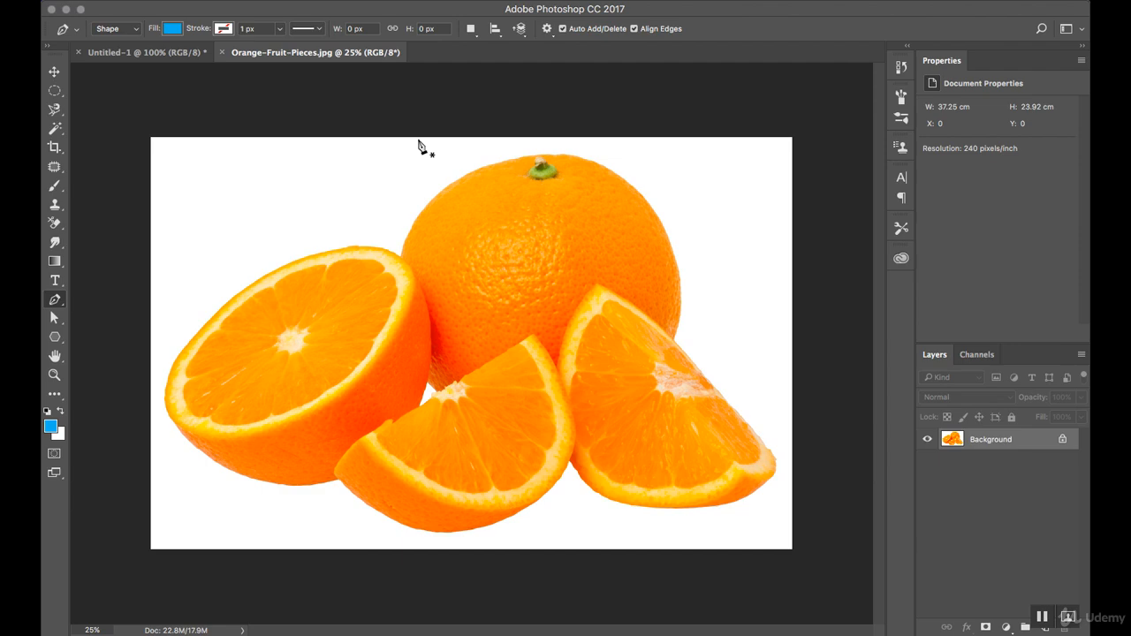
Start a shape at the front orange wedge's left corner, curve it to the lower rim, and undo an extra trial point
click(362, 441)
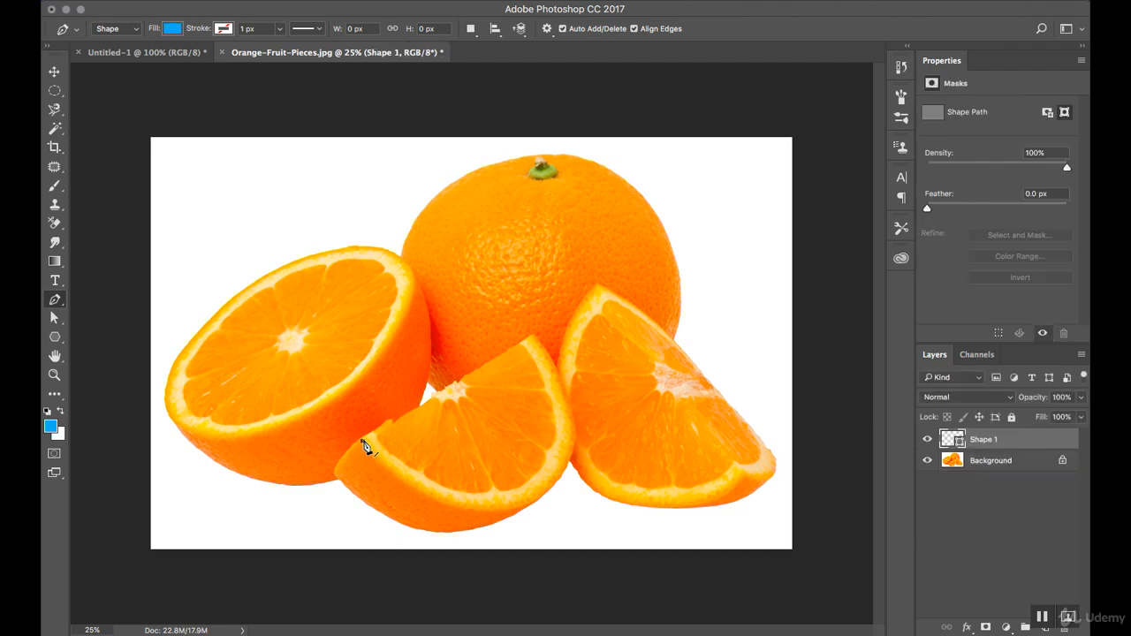
click(534, 509)
drag(534, 509, 646, 468)
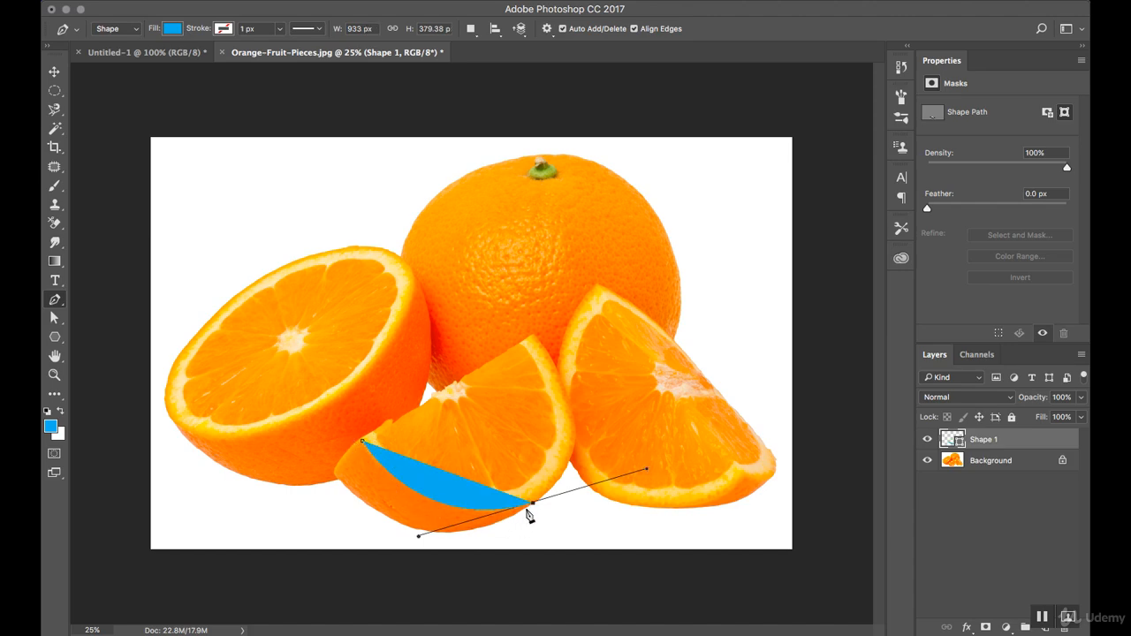
click(567, 435)
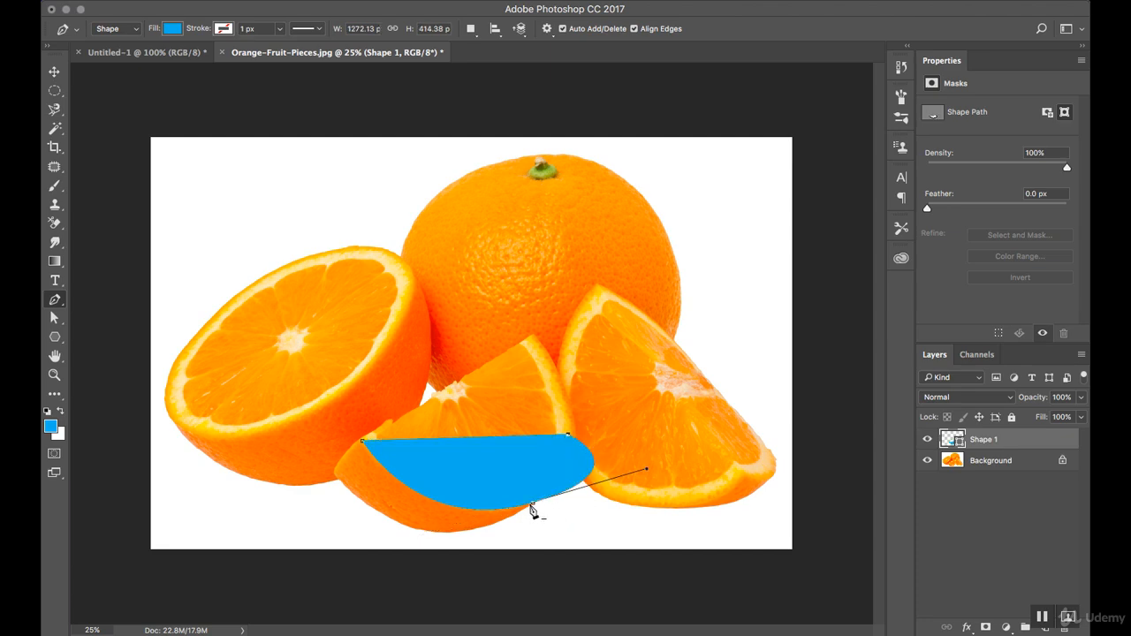
key(super+z)
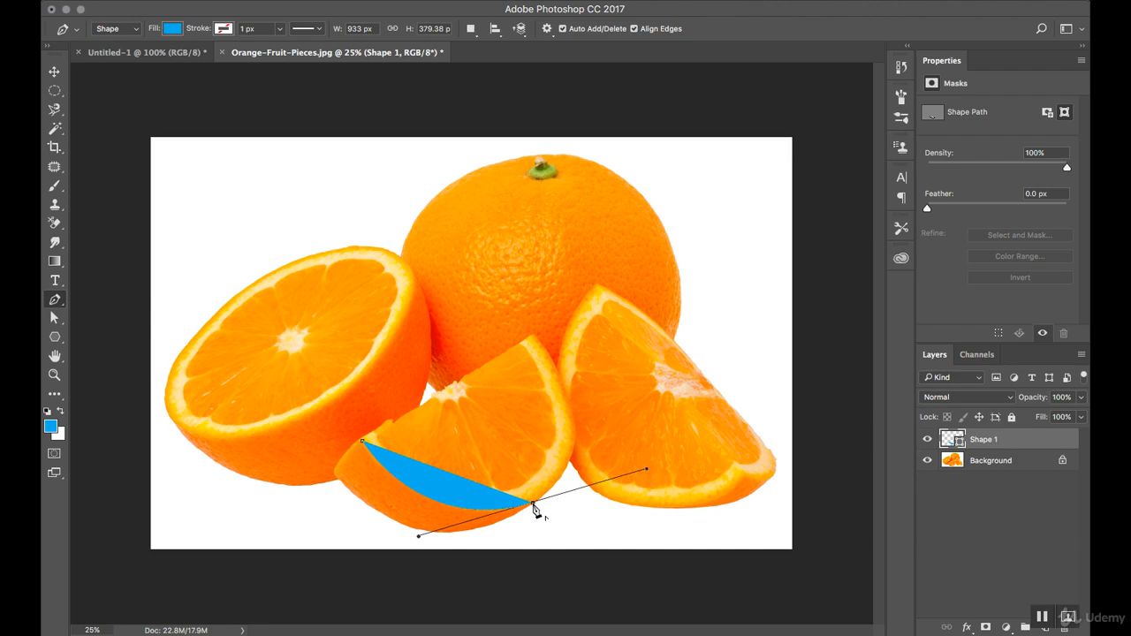
Remove the lower rim point's outgoing handle, curve the path up to the wedge's tip, and close the shape with a straight edge
click(533, 504)
click(535, 340)
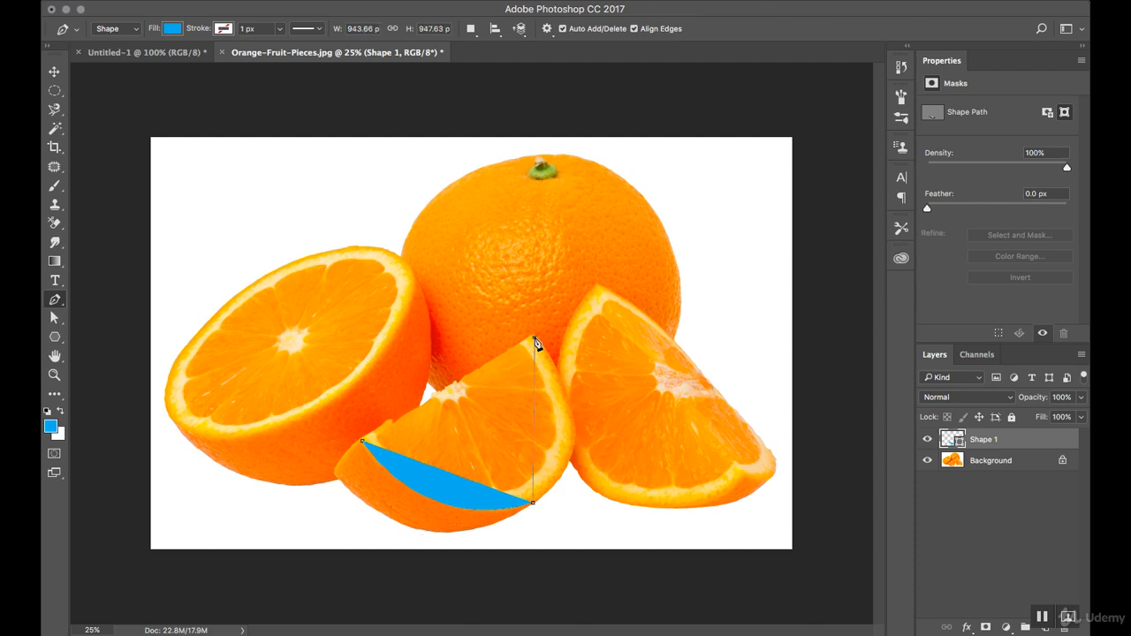
drag(534, 341, 445, 212)
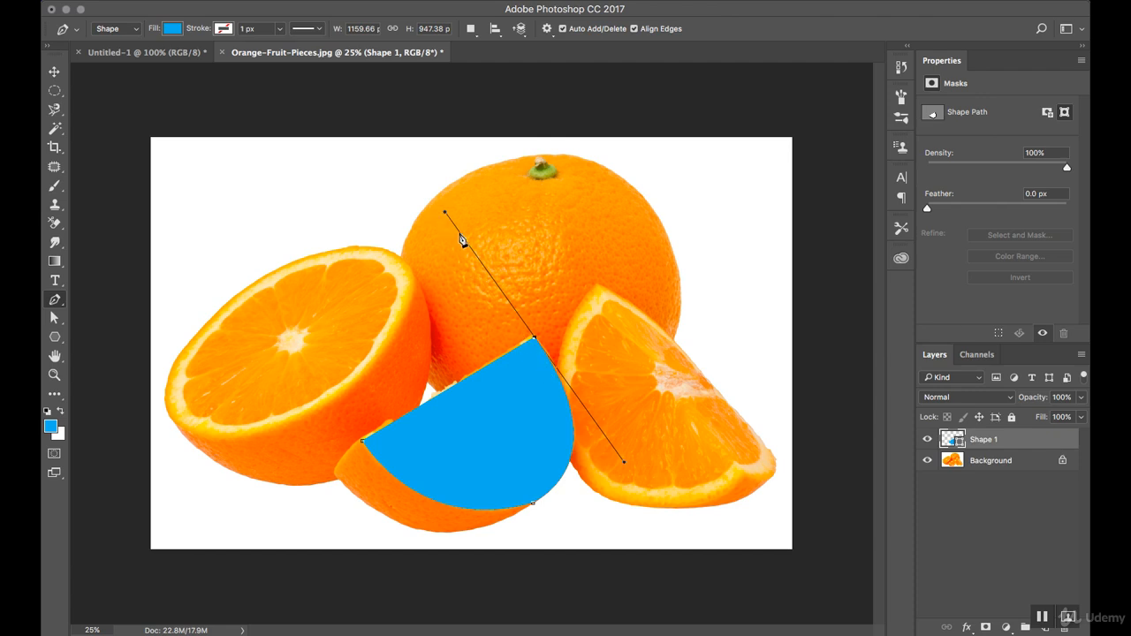
alt+click(536, 340)
click(363, 441)
Move the blue wedge shape up onto the halved orange, uncovering the front wedge
click(54, 72)
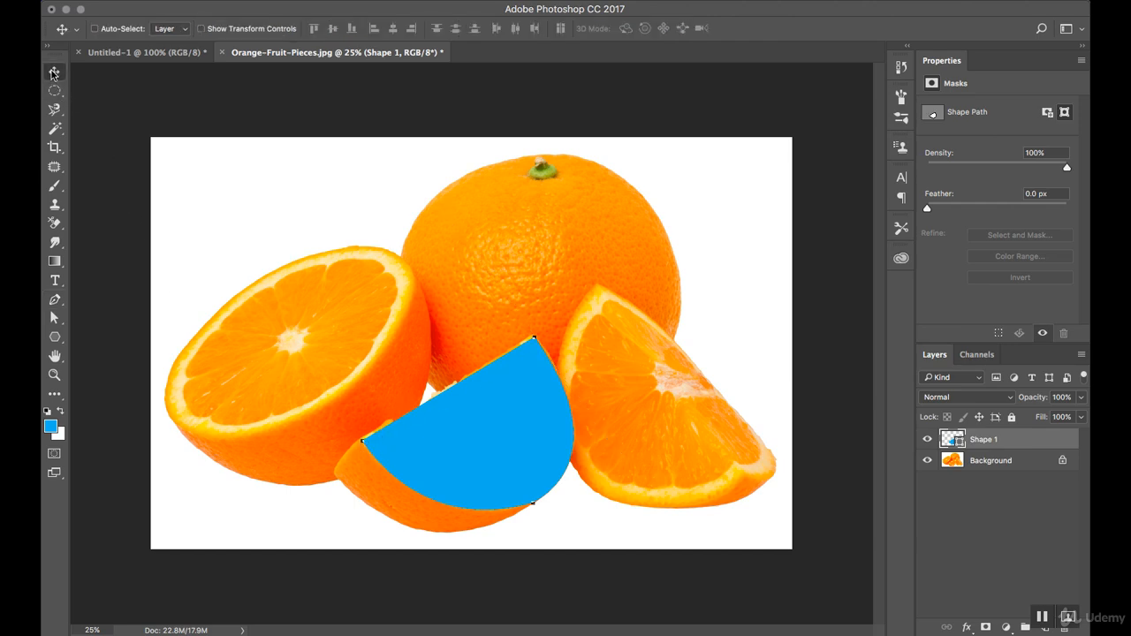
drag(471, 423, 328, 221)
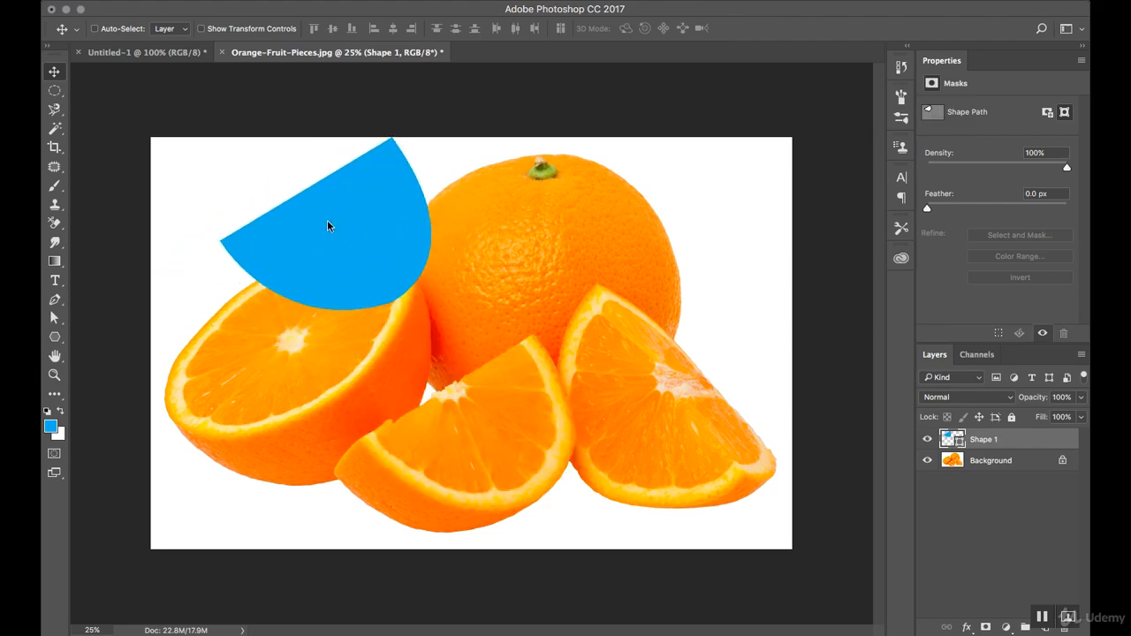
drag(353, 264, 367, 302)
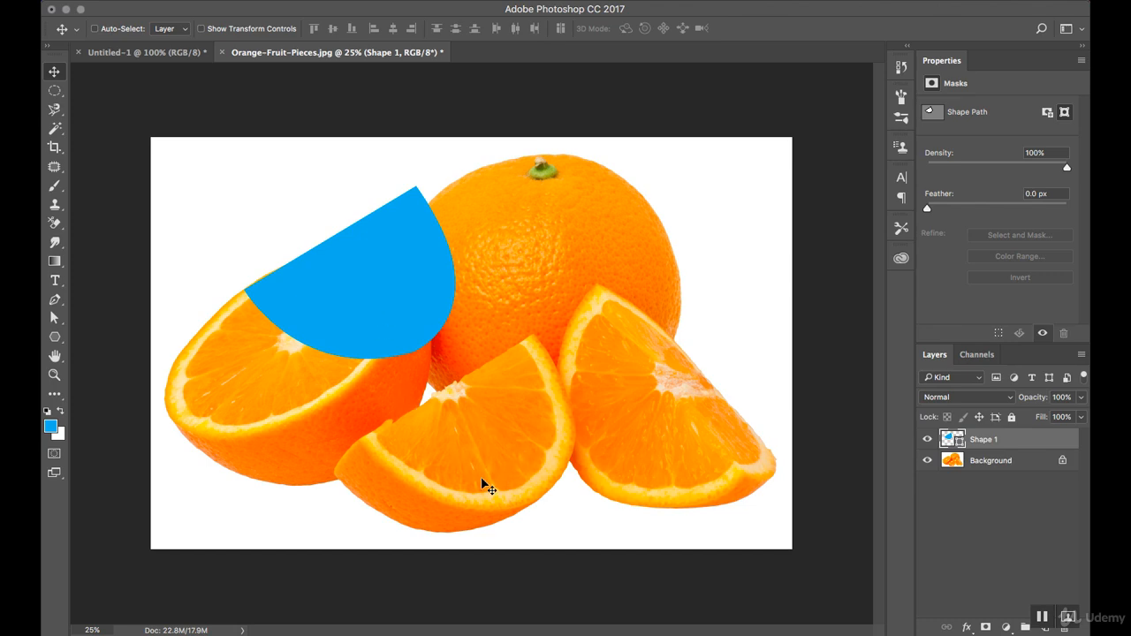
Start a Pen shape at the lower edge of the front wedge's central segment, curve it along the rind, and remove the outgoing handle
click(53, 300)
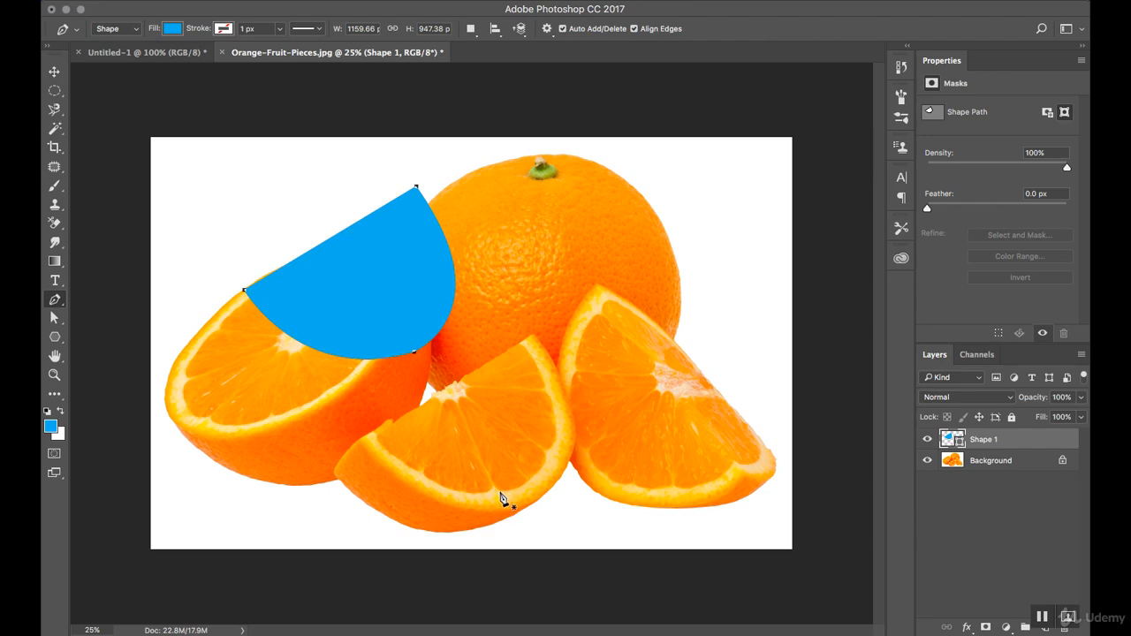
key(z)
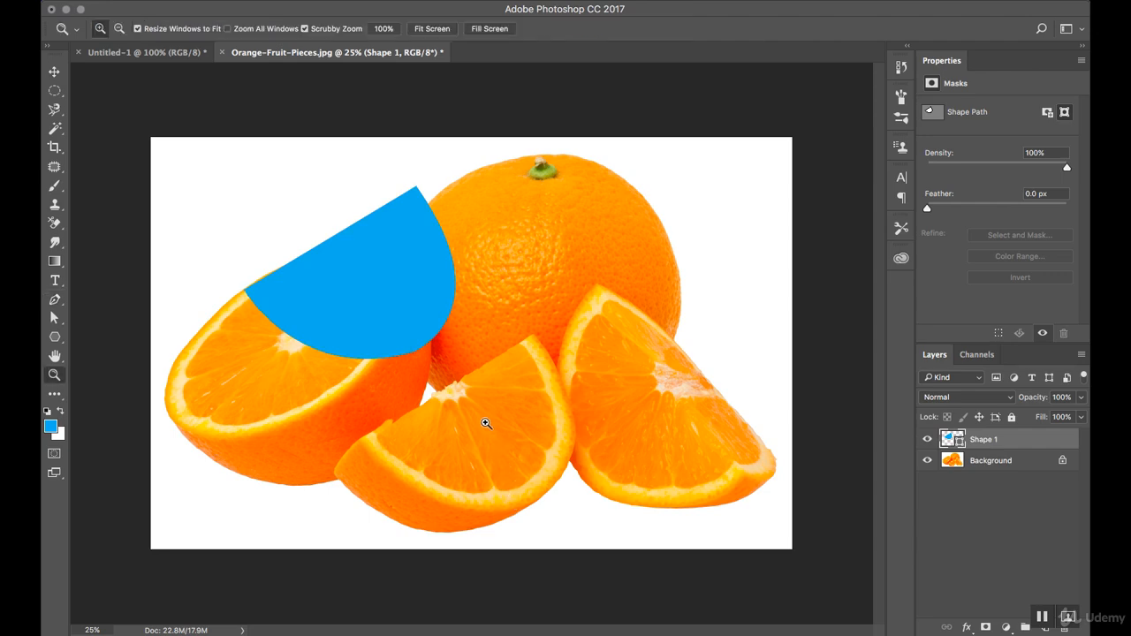
key(super+plus)
drag(509, 431, 536, 411)
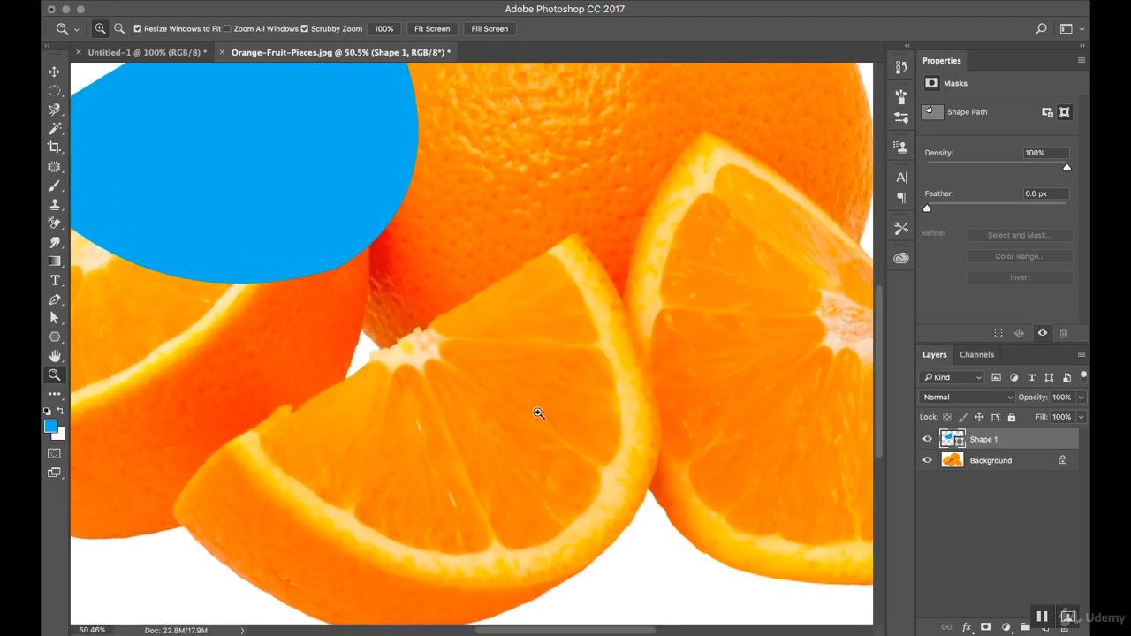
click(56, 300)
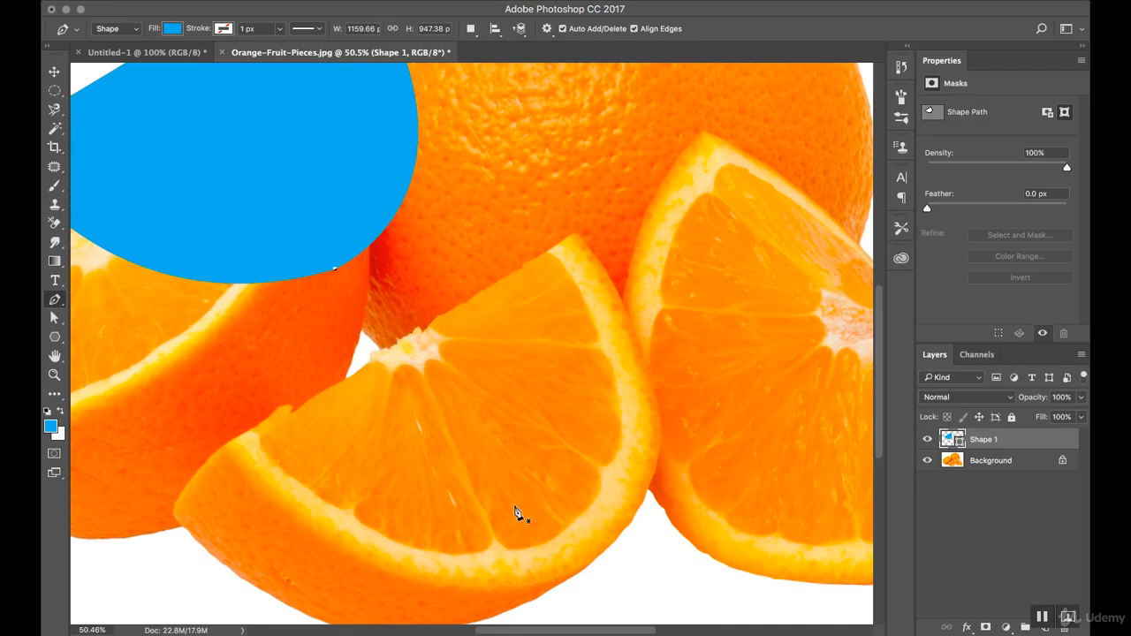
click(526, 548)
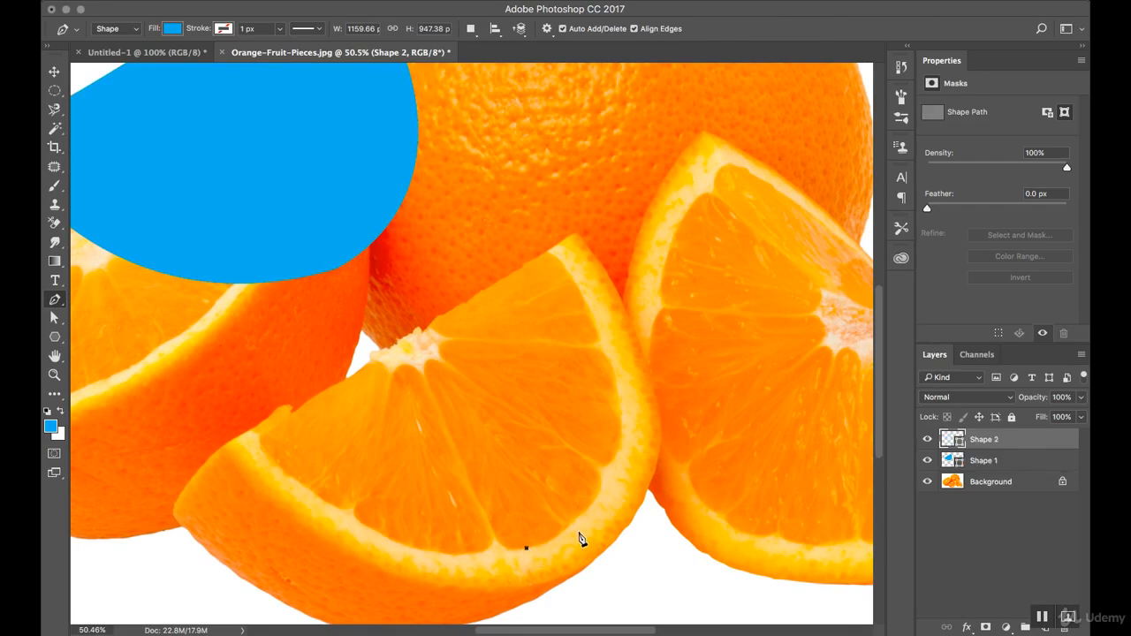
drag(595, 499, 630, 450)
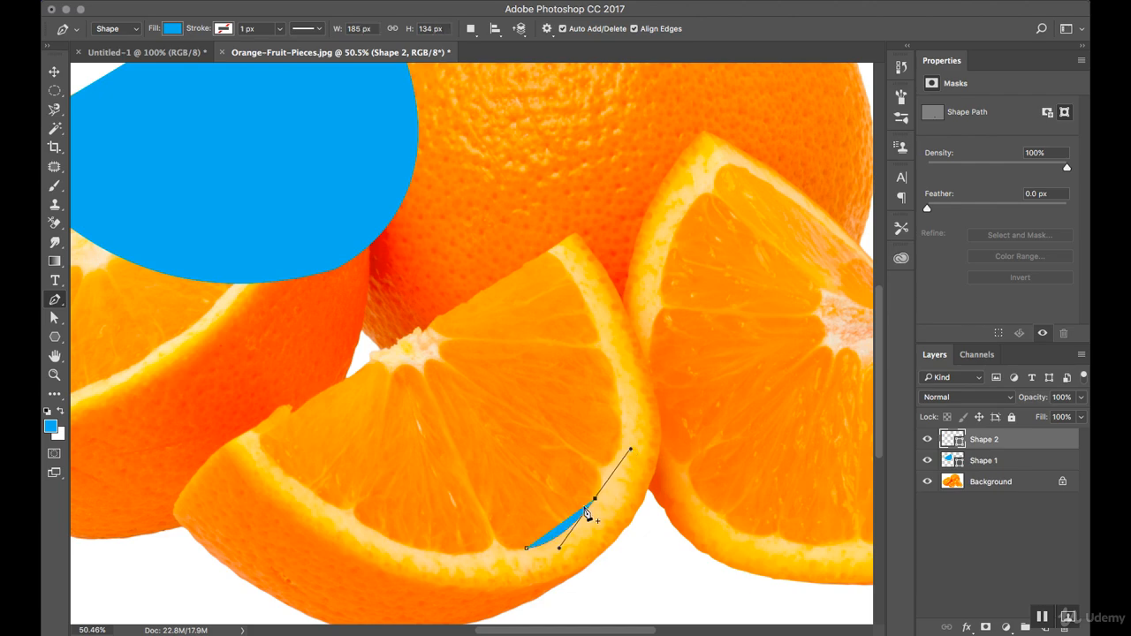
click(595, 499)
Curve the path around the segment's outer corner, run a straight edge inward, and round the segment's narrow tip
drag(594, 464, 576, 445)
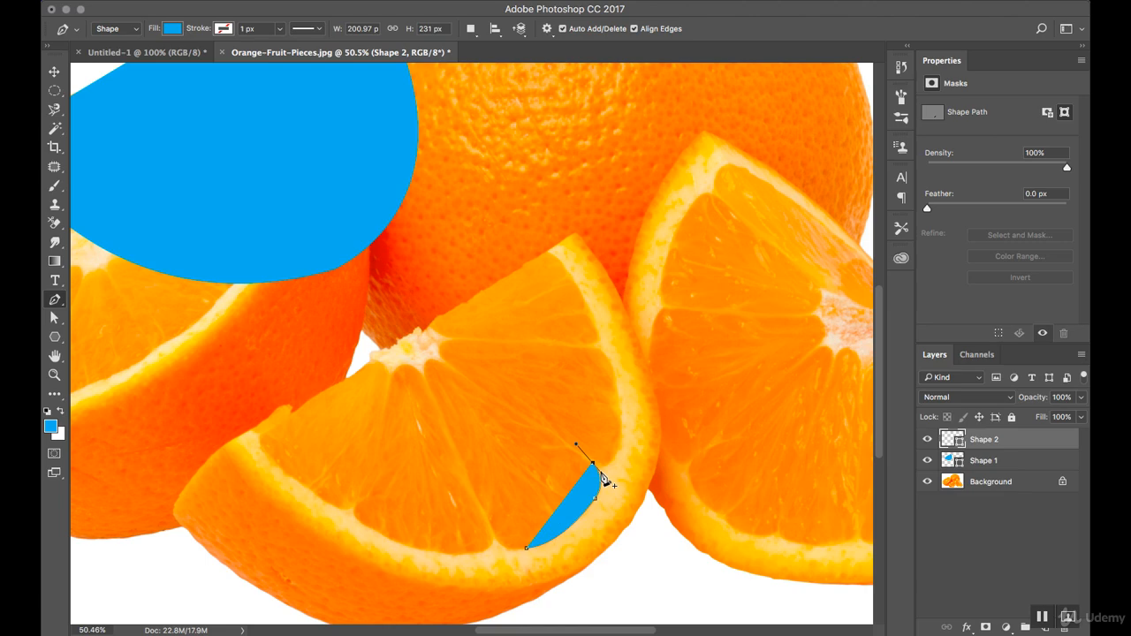
alt+click(593, 463)
click(454, 372)
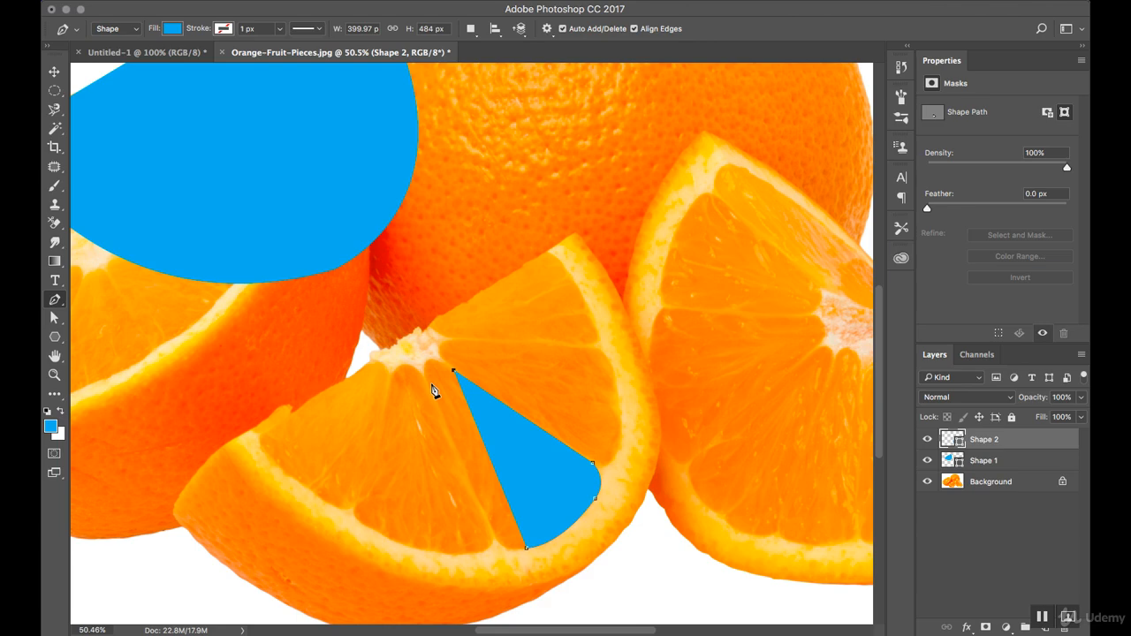
drag(430, 386, 450, 436)
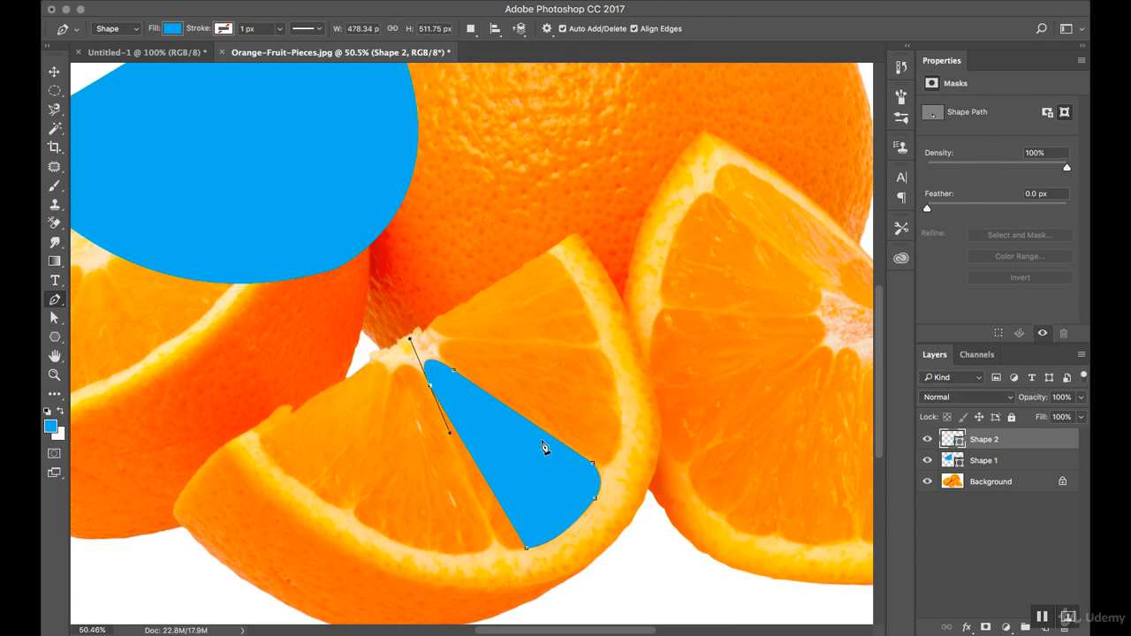
Lower the opacity of the segment shape's layer to 33% so the orange shows through
key(7)
key(7)
key(6)
key(6)
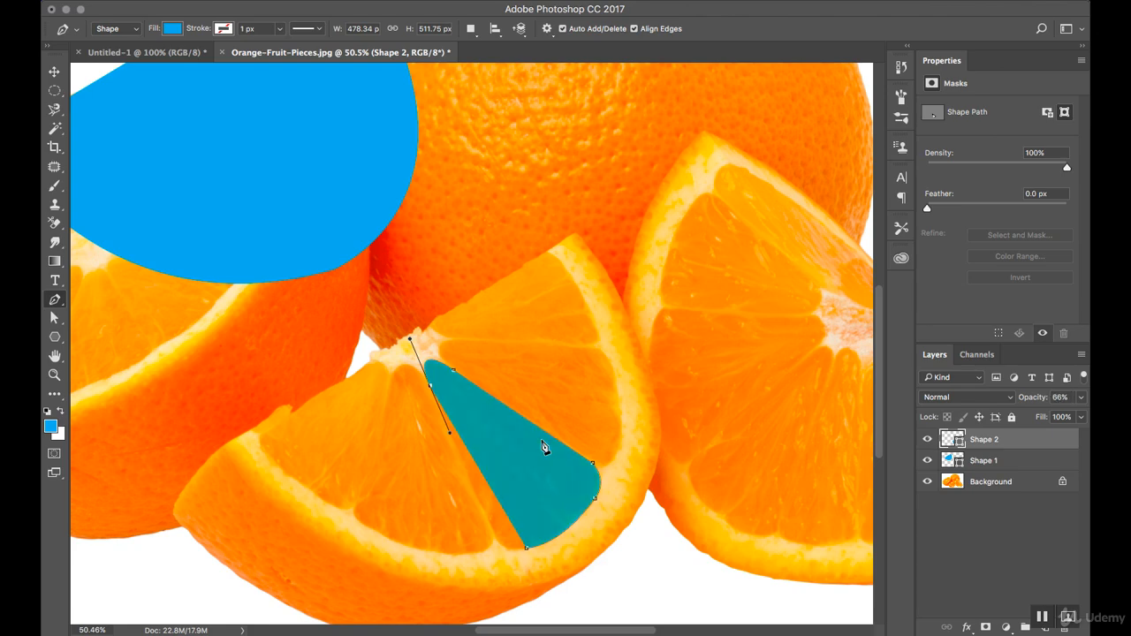
key(5)
key(6)
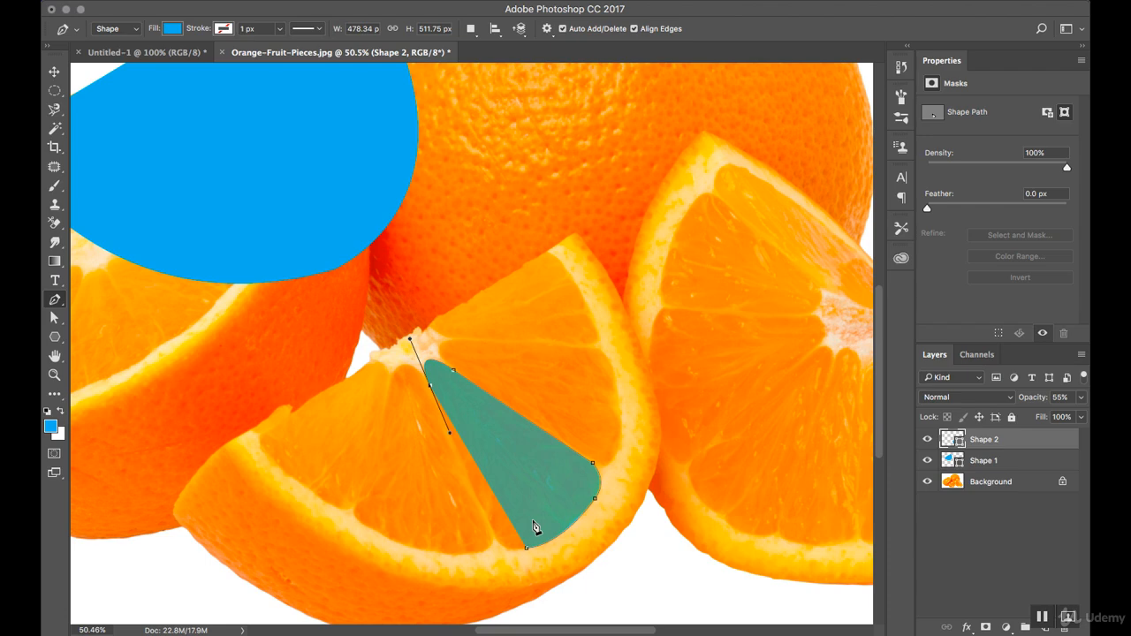
key(3)
key(3)
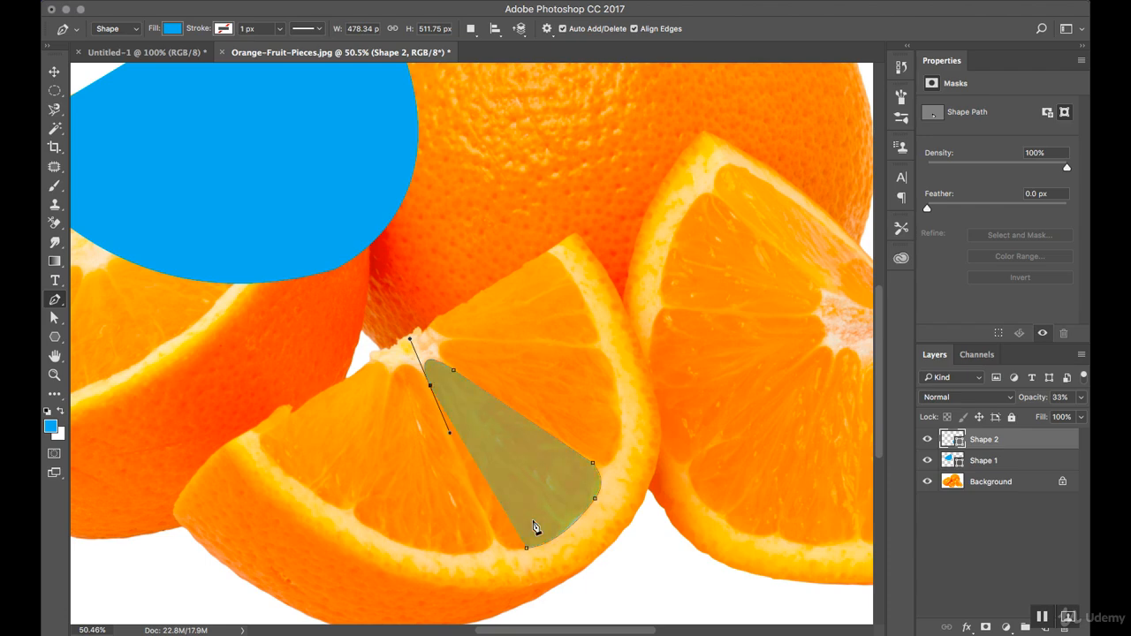
Remove the tip point's outgoing handle, run a straight edge to the lower corner, and close the shape with a curve
click(432, 388)
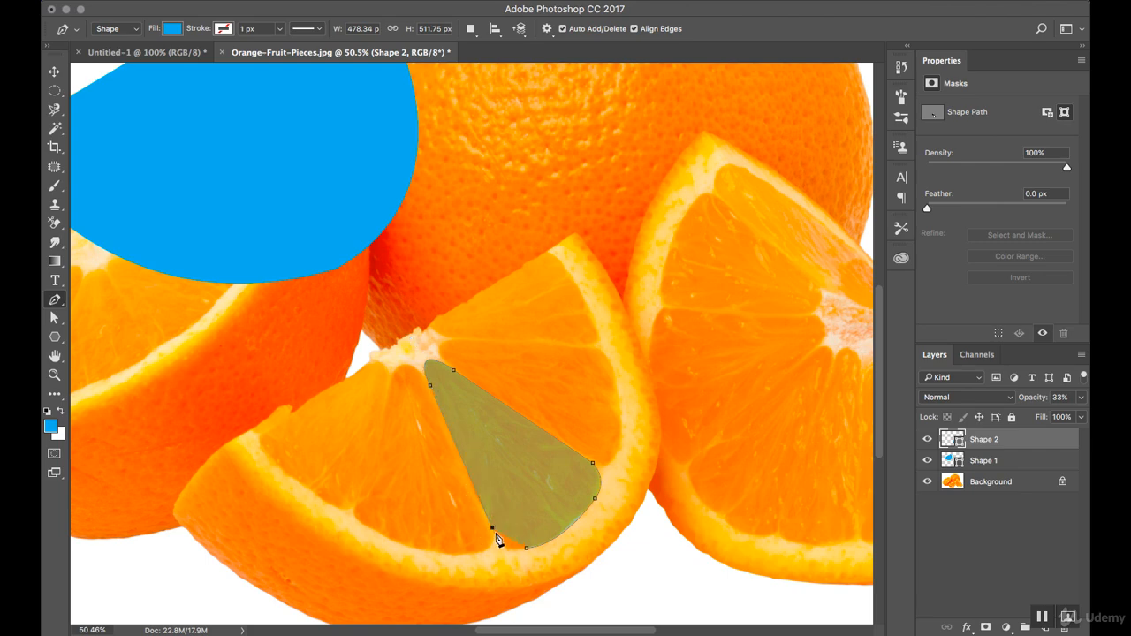
click(528, 550)
drag(529, 549, 552, 538)
Set the segment shape's opacity to 99% and move it up and across the wedge, uncovering the traced segment
key(9)
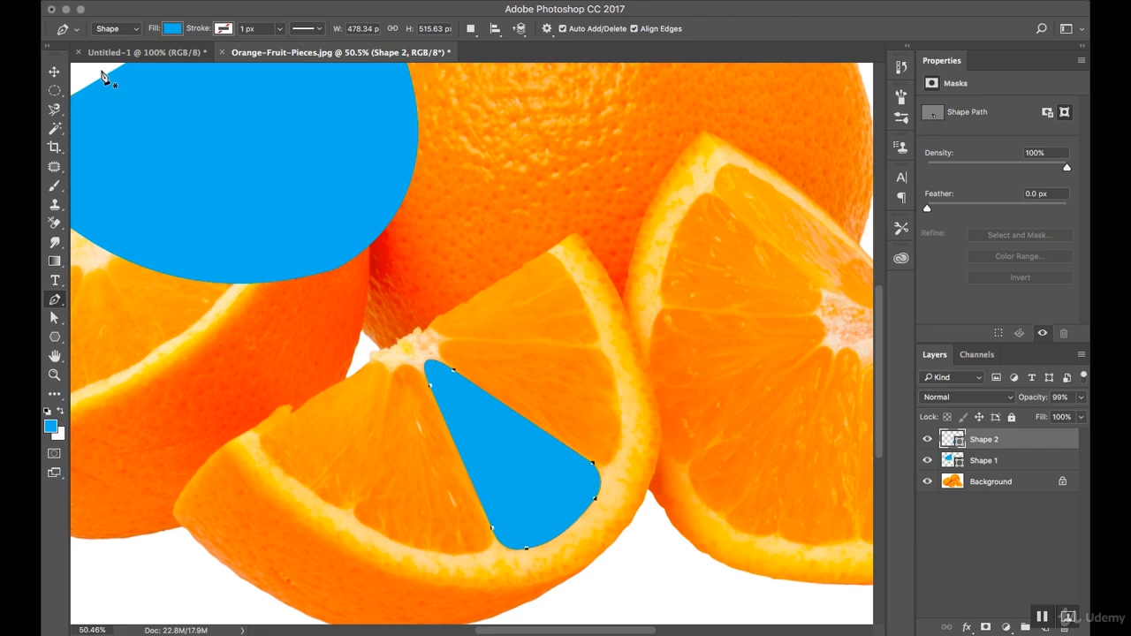
click(50, 74)
drag(480, 452, 539, 251)
drag(609, 308, 622, 372)
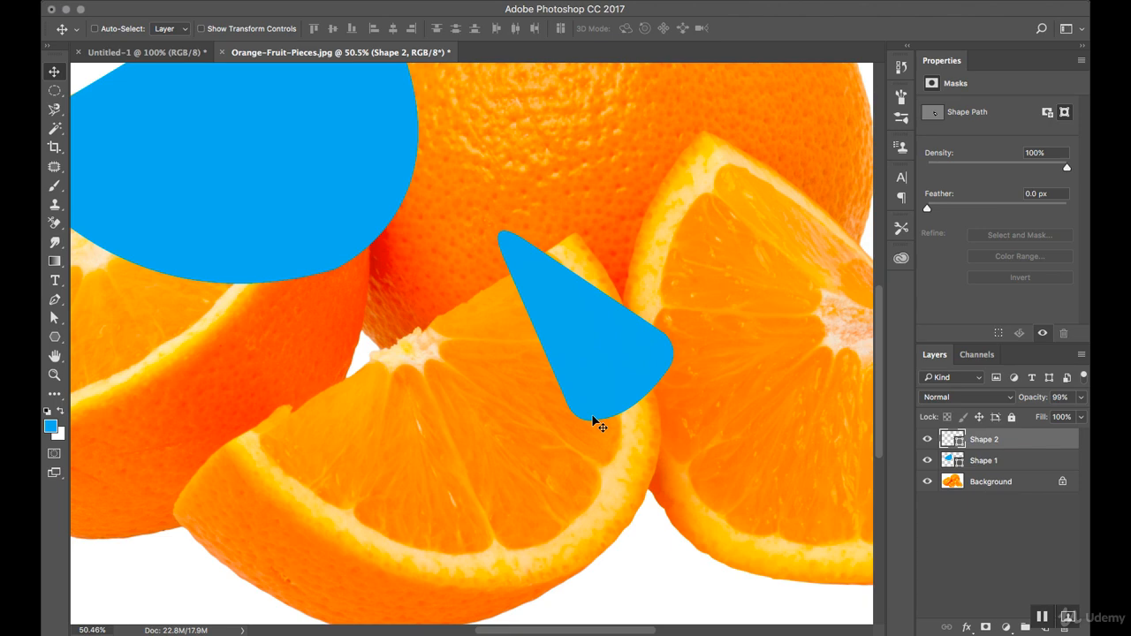
key(z)
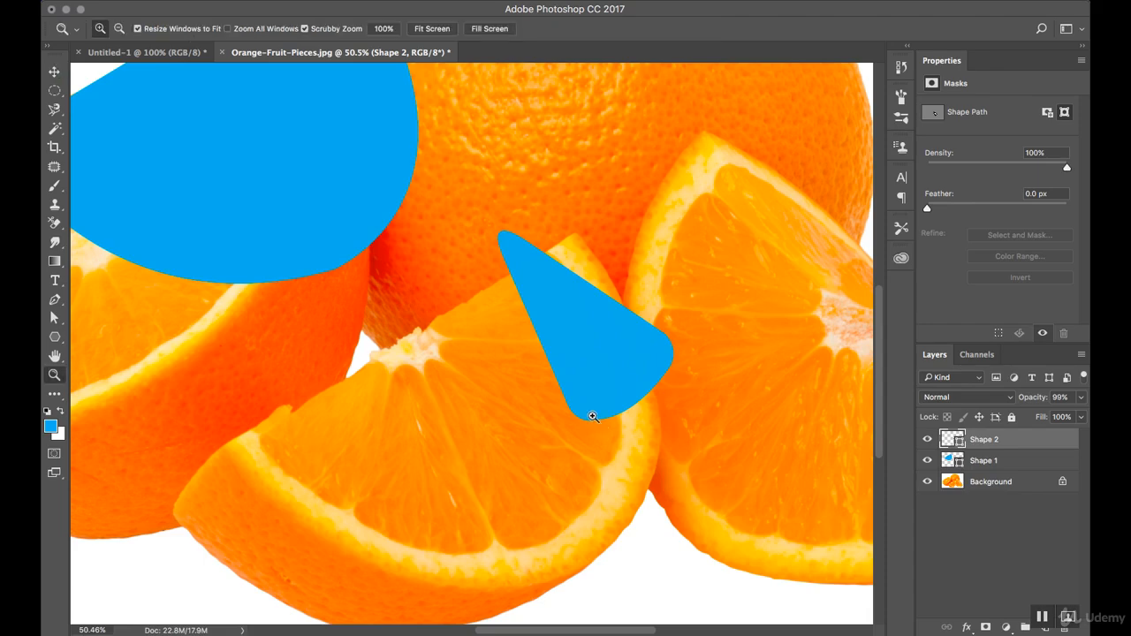
key(alt)
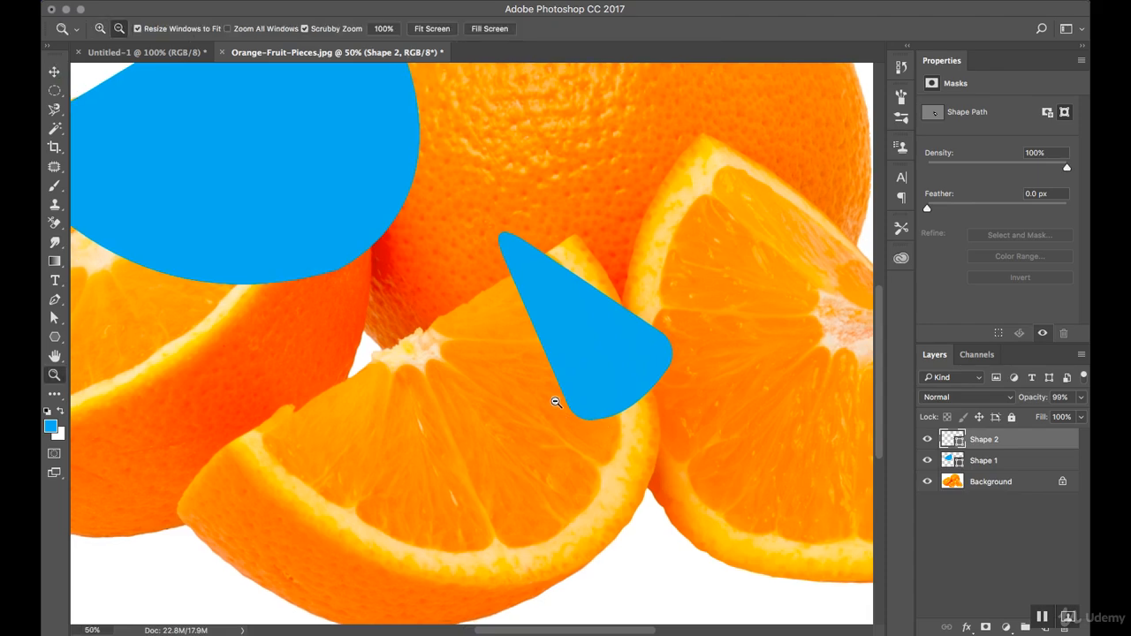
alt+click(555, 402)
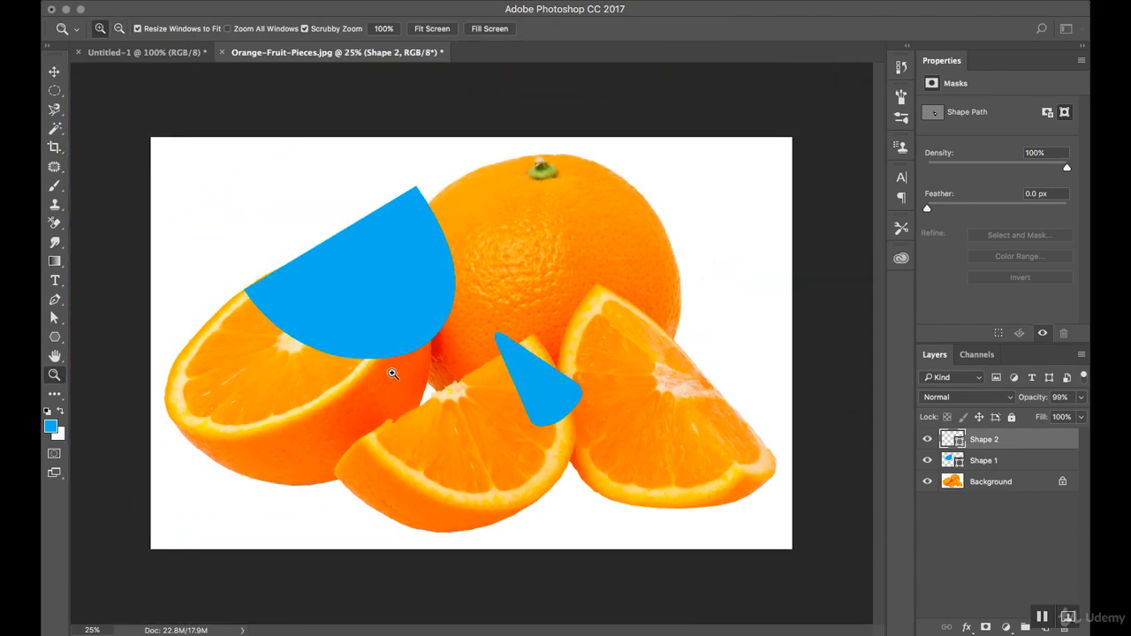